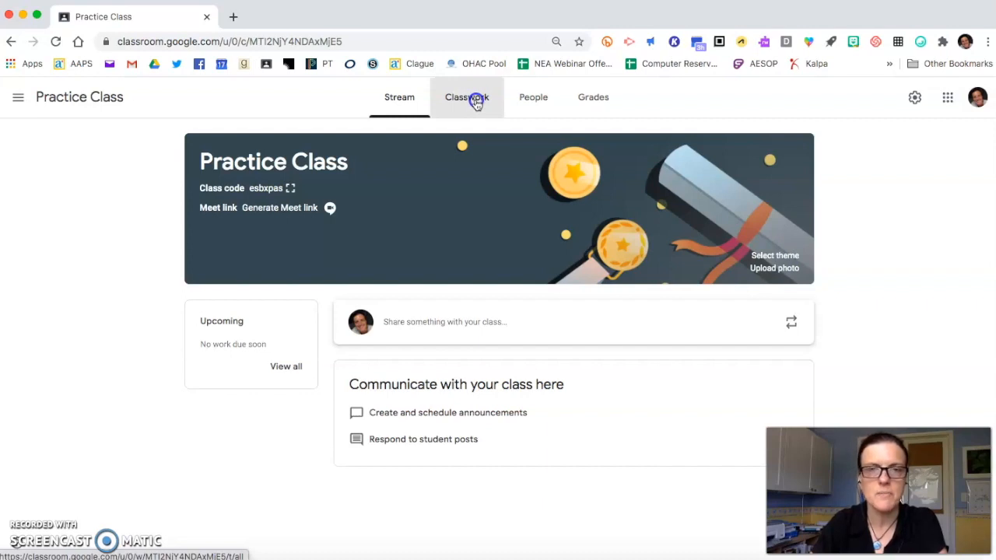
- Start a new assignment in the Practice Class classwork
left_click(476, 101)
left_click(316, 143)
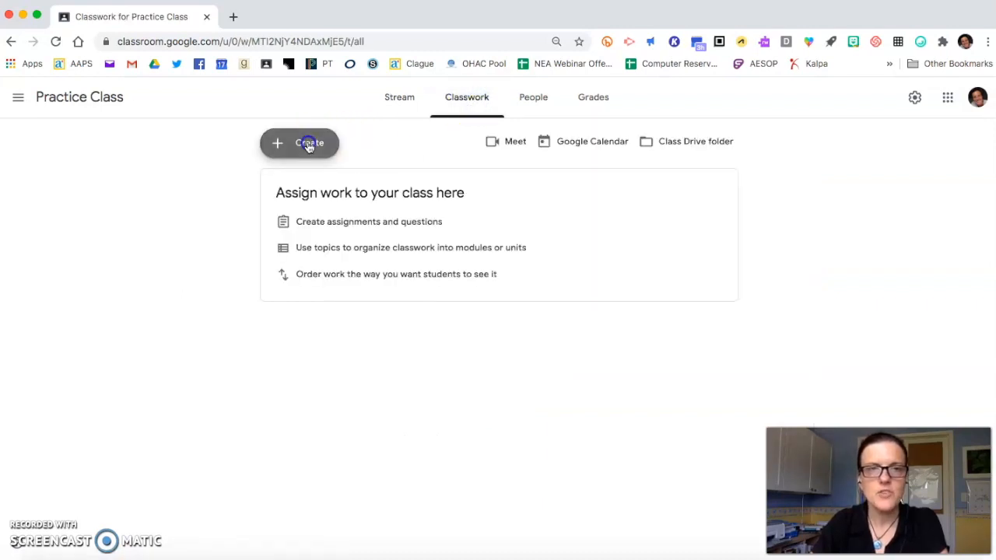
left_click(305, 181)
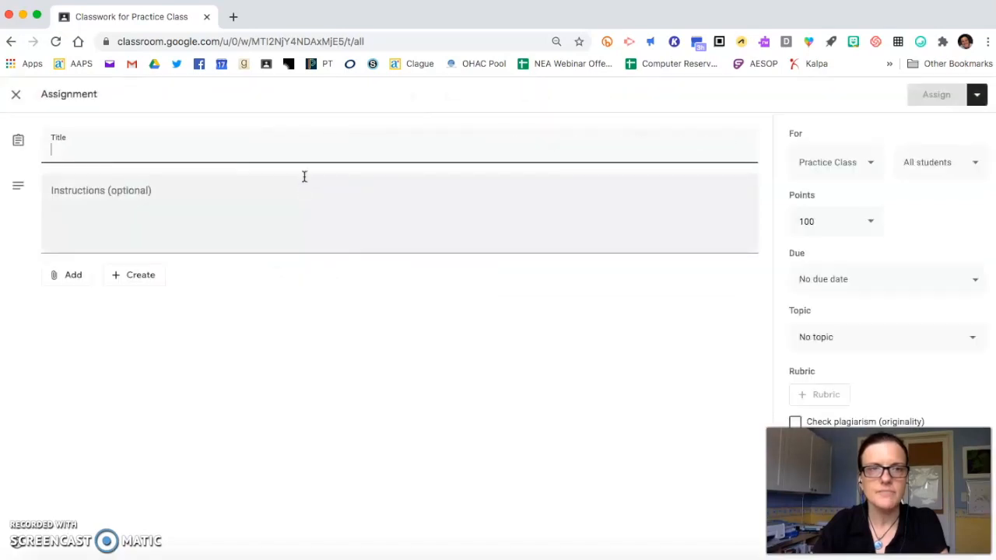
- Title the assignment "Practice Assignment"
left_click(117, 211)
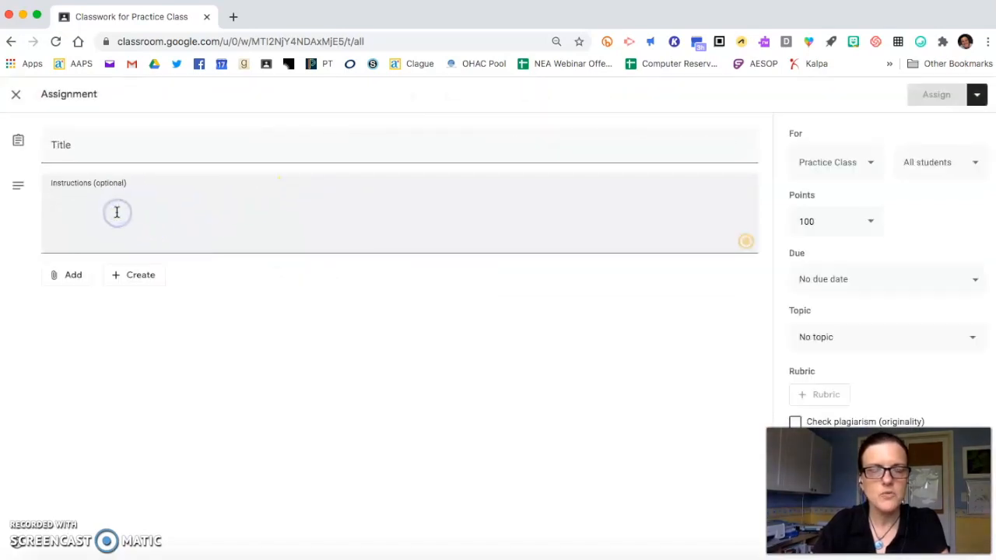
left_click(113, 149)
type("Pr")
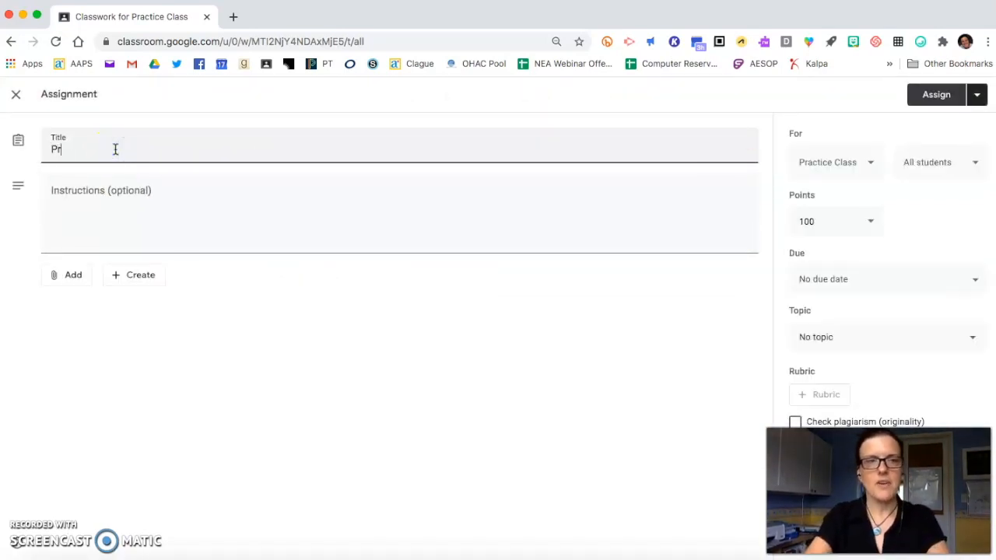
type("actice Assignment")
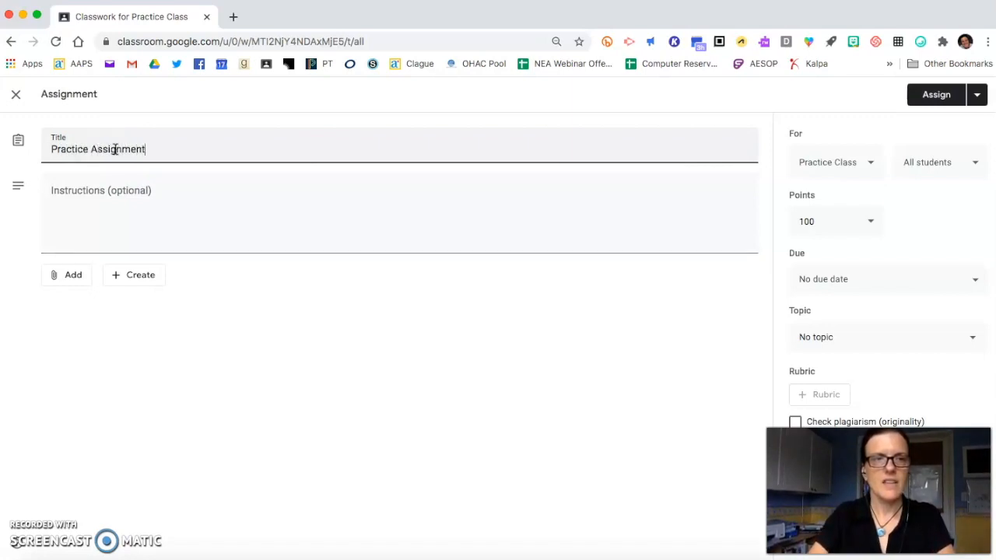
- Enter a plain numbered list from 1. to 5. in the assignment instructions, one number per line
left_click(85, 208)
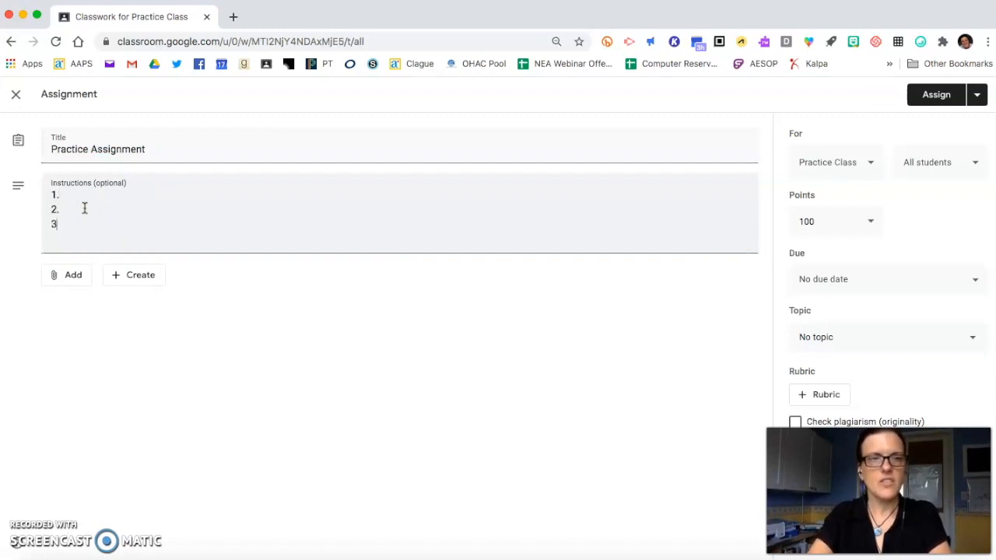
type("4.")
key("Return")
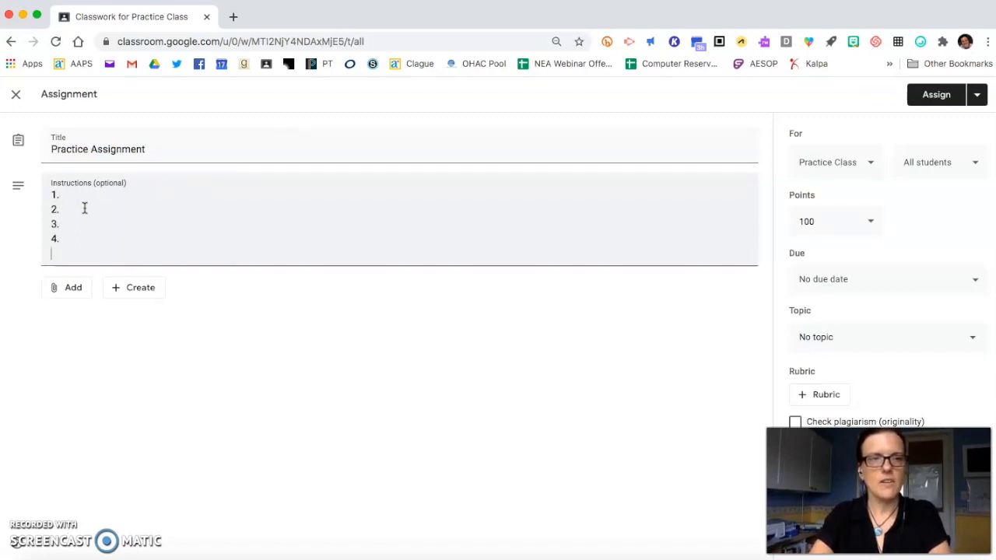
type("5.")
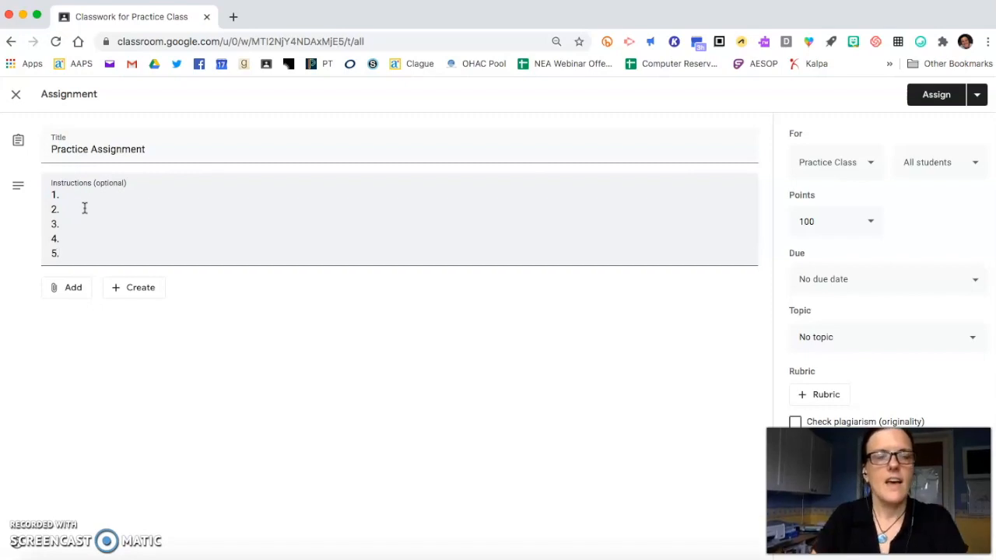
left_click(97, 195)
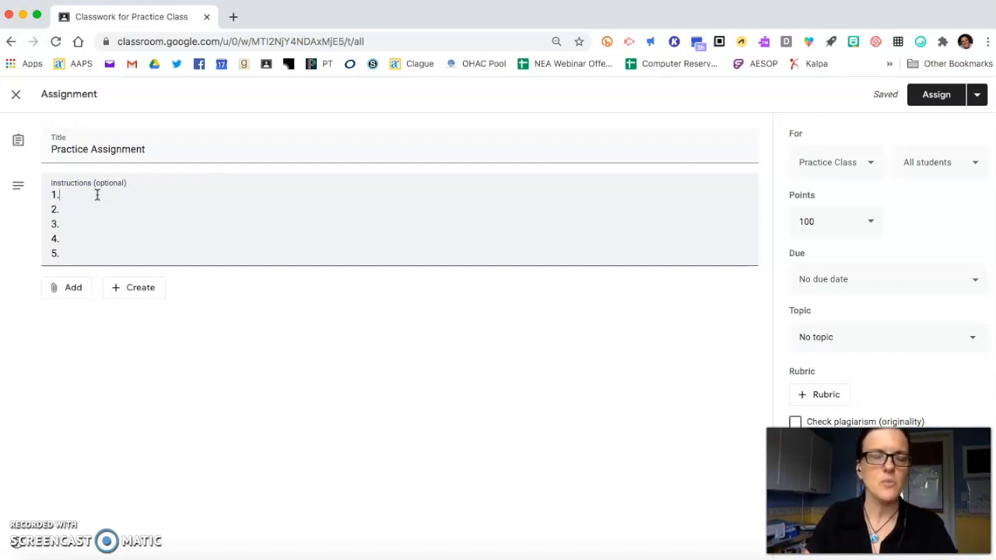
- Open the yaytext.com text styling site in a new browser tab
left_click(234, 17)
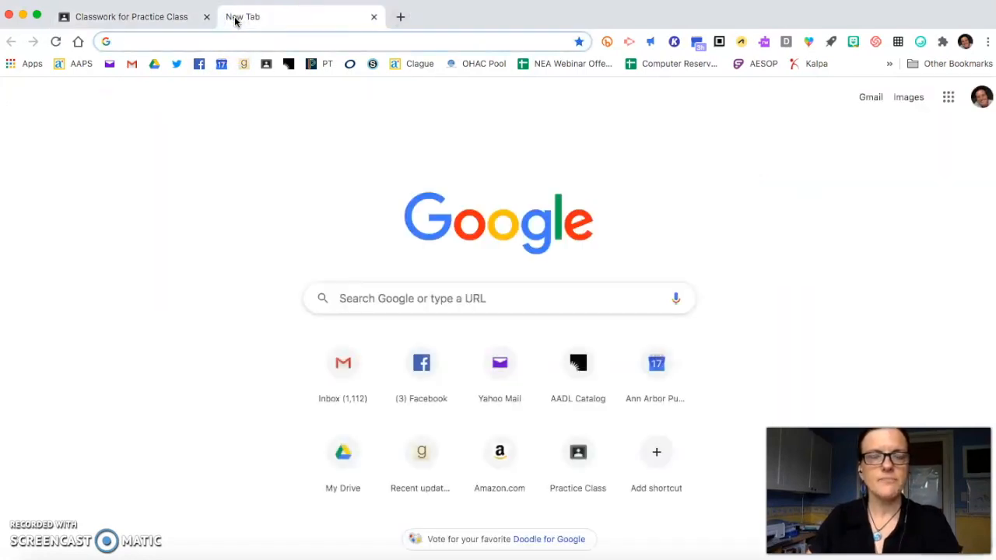
left_click(209, 79)
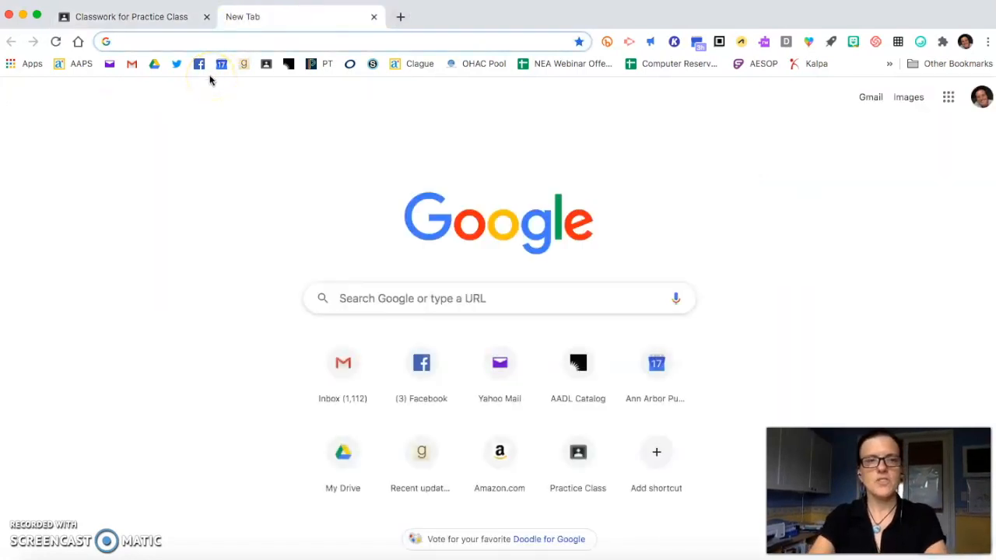
type("ya")
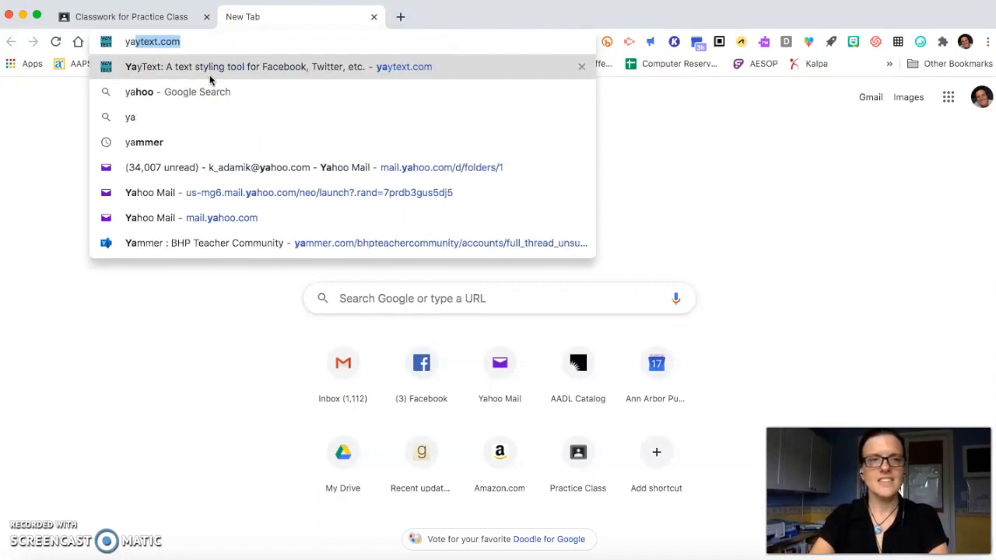
key("Return")
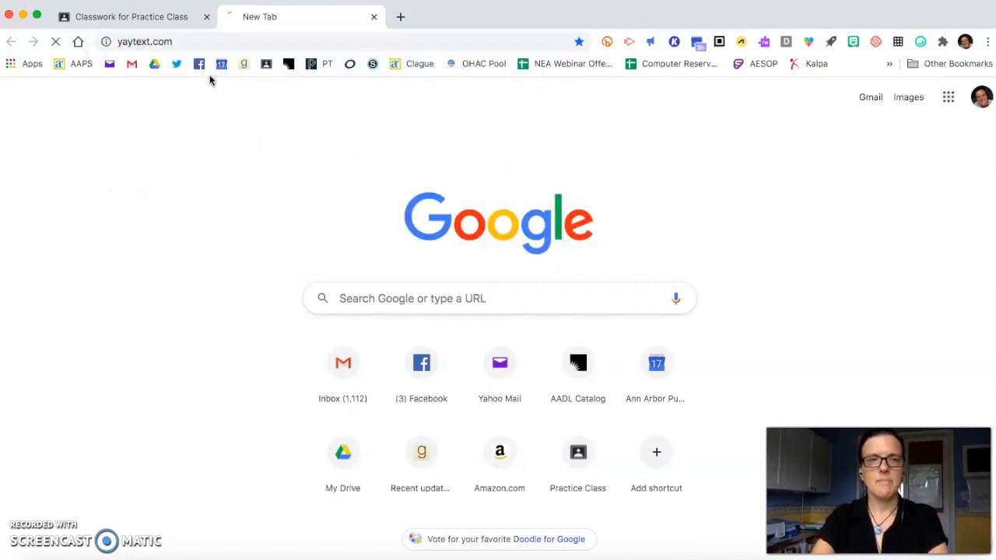
type("lo")
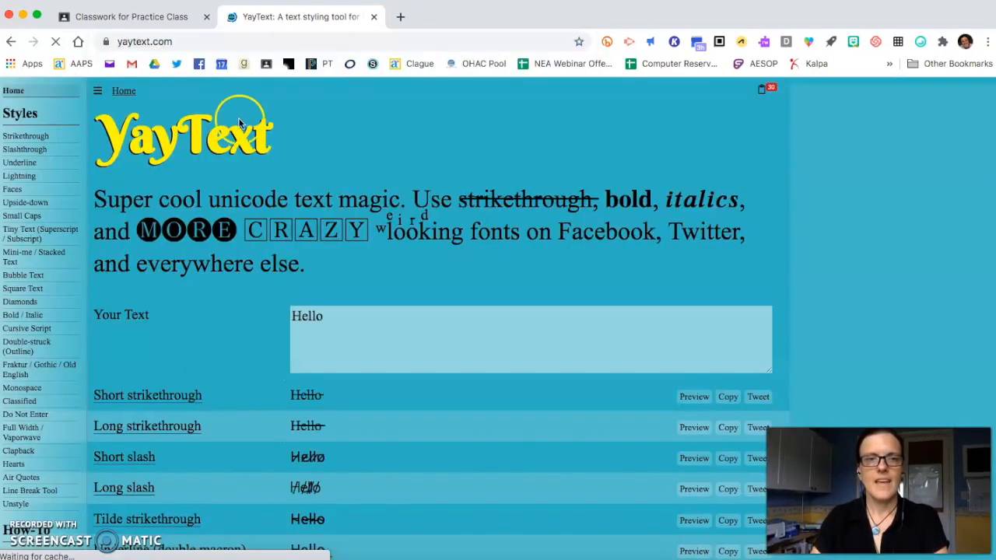
type(" text string my old friend.")
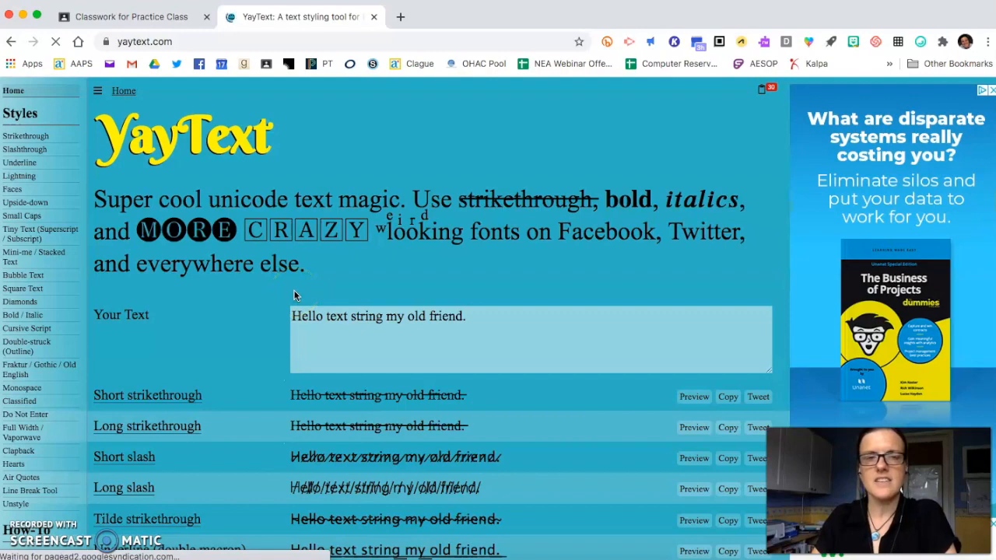
- Replace the sample text on YayText with "1 2 3 4 5"
triple_click(304, 314)
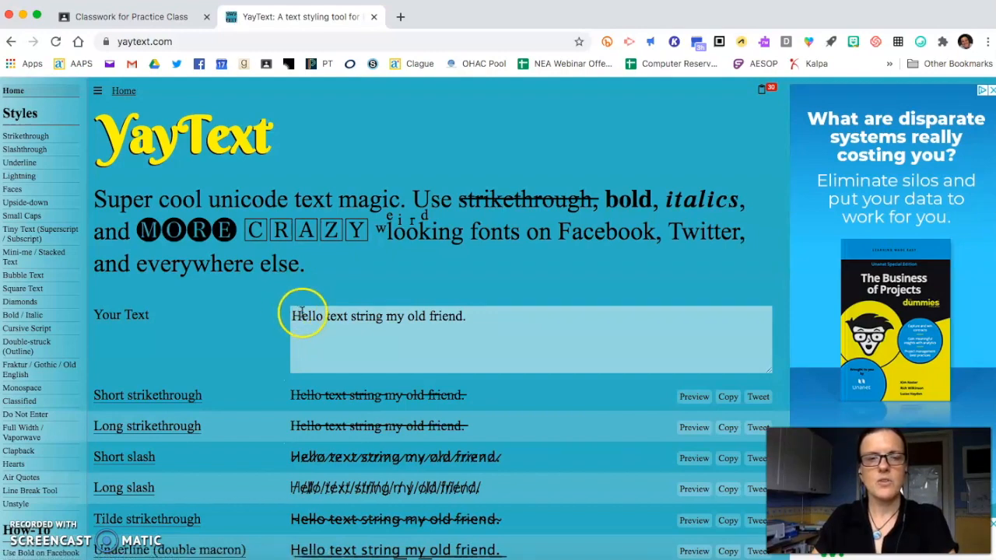
key("BackSpace")
type("1 3")
key("BackSpace")
type("2 3 4 5")
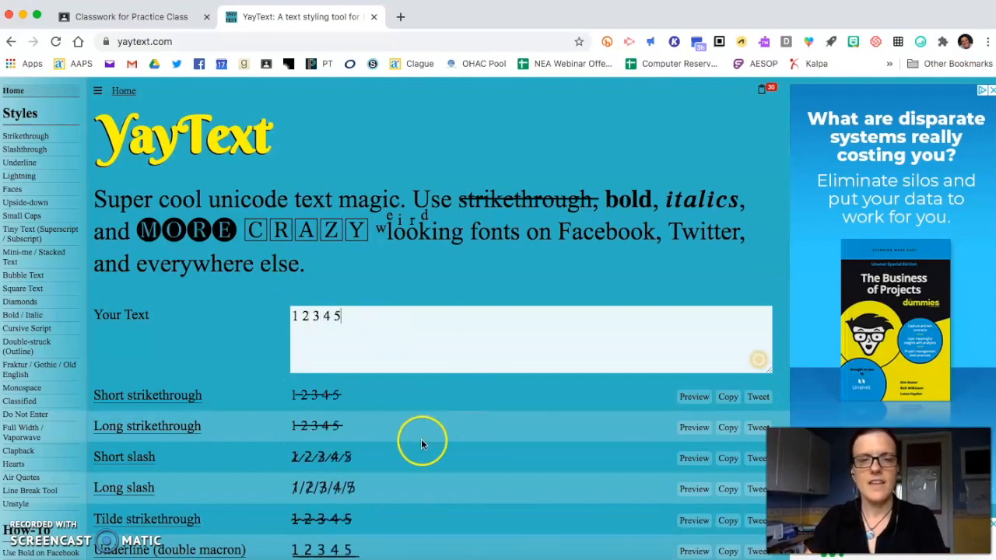
- Copy the Keycap bubbles version of the numbers
scroll(421, 439, "down", 5)
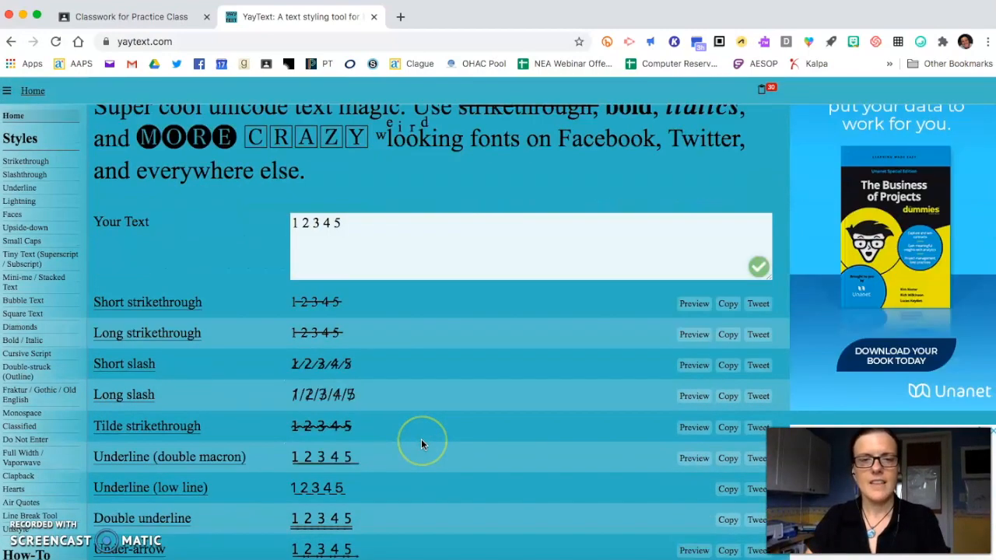
scroll(422, 443, "down", 10)
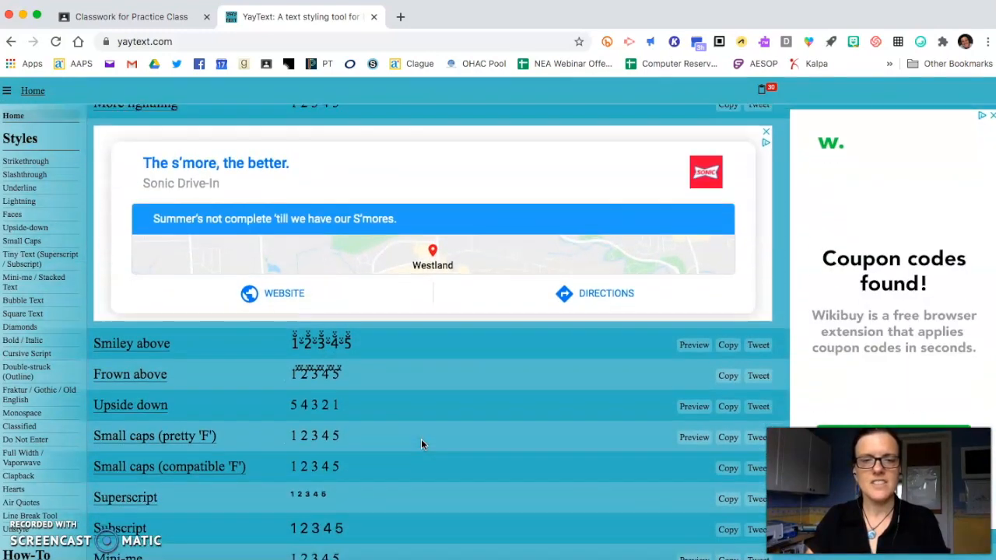
scroll(421, 445, "down", 1)
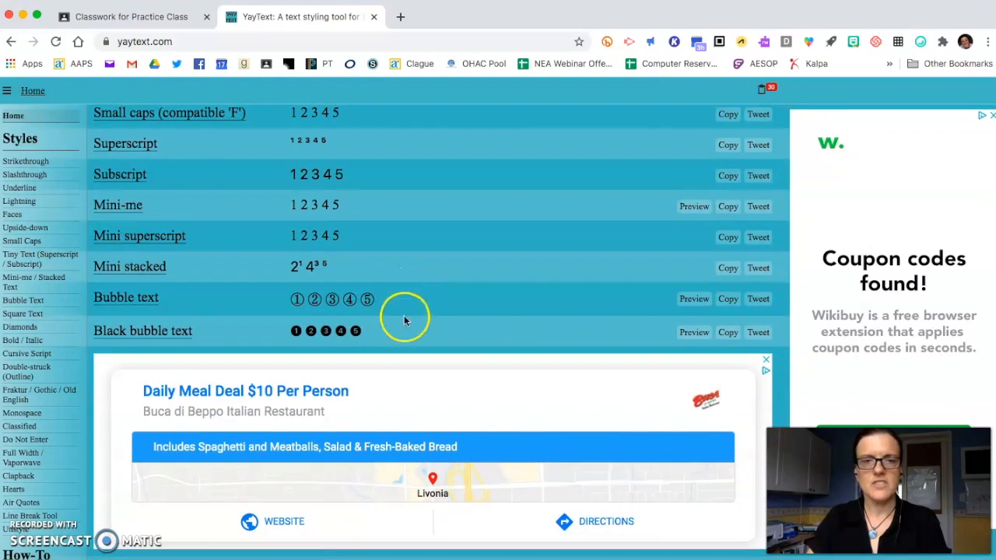
scroll(388, 330, "down", 5)
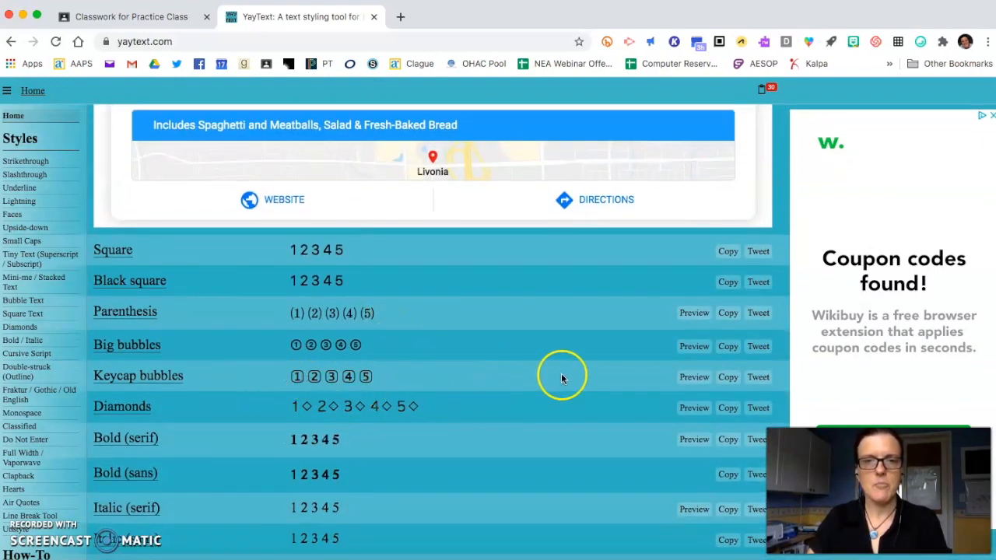
left_click(726, 379)
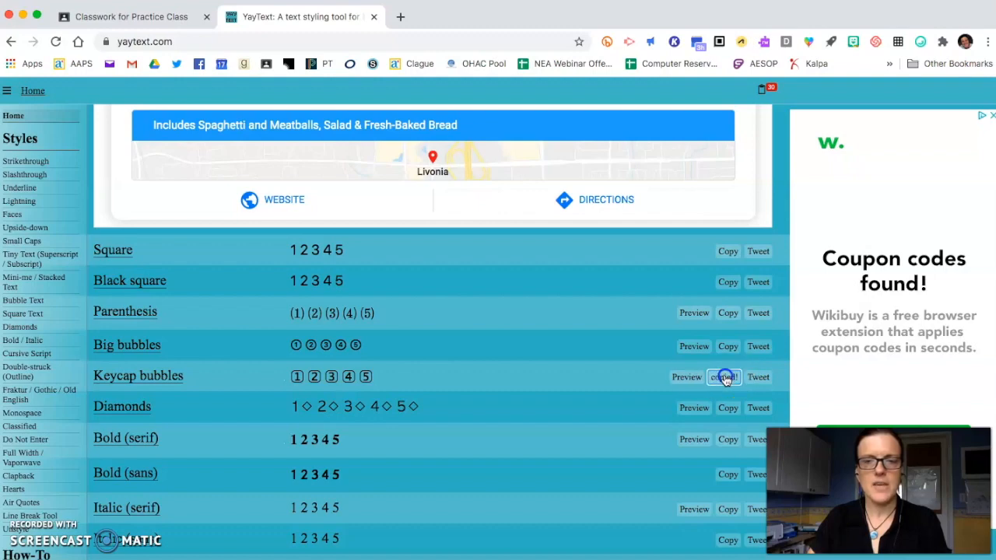
- Switch back to the Google Classroom assignment and replace the plain numbered list in the instructions with the copied keycap numbers
left_click(150, 21)
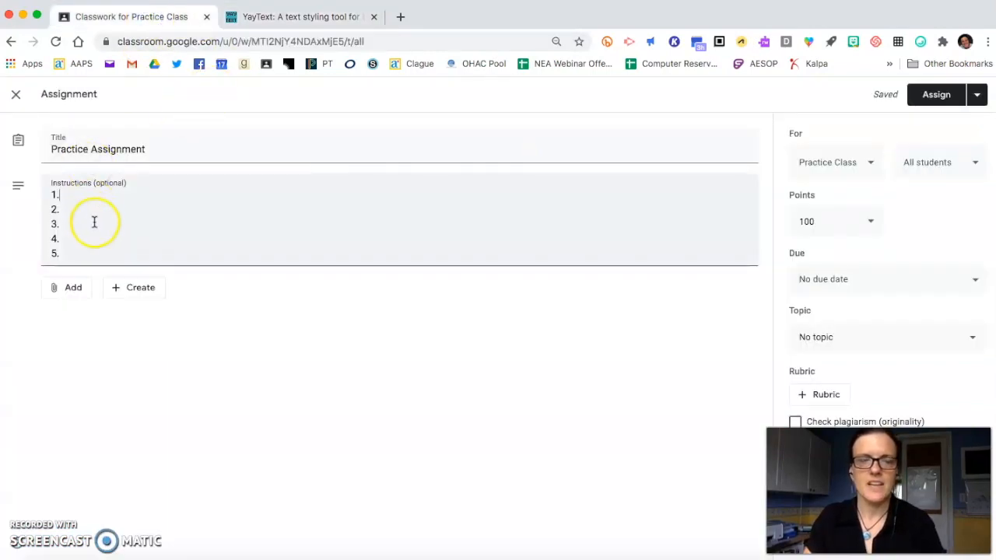
left_click_drag(75, 251, 44, 203)
key("super+v")
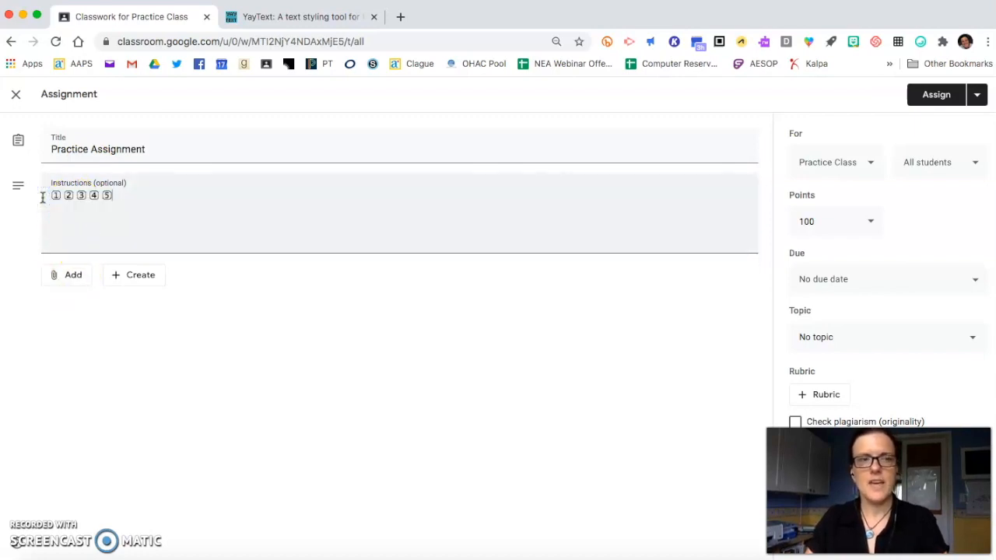
- Put each of the keycap numbers 1 to 5 on its own line in the instructions
key("Return")
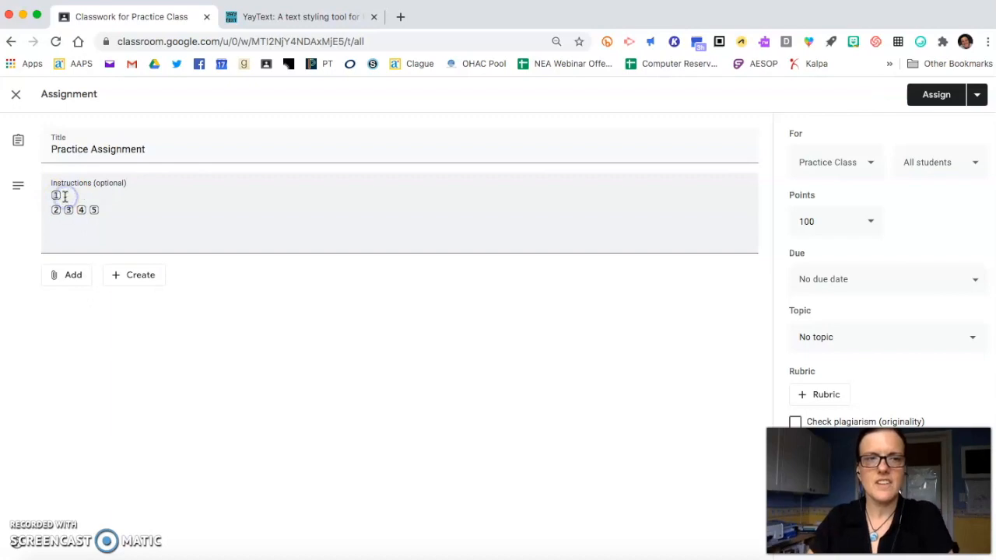
left_click(67, 210)
key("Return")
left_click(65, 224)
key("Return")
left_click(62, 239)
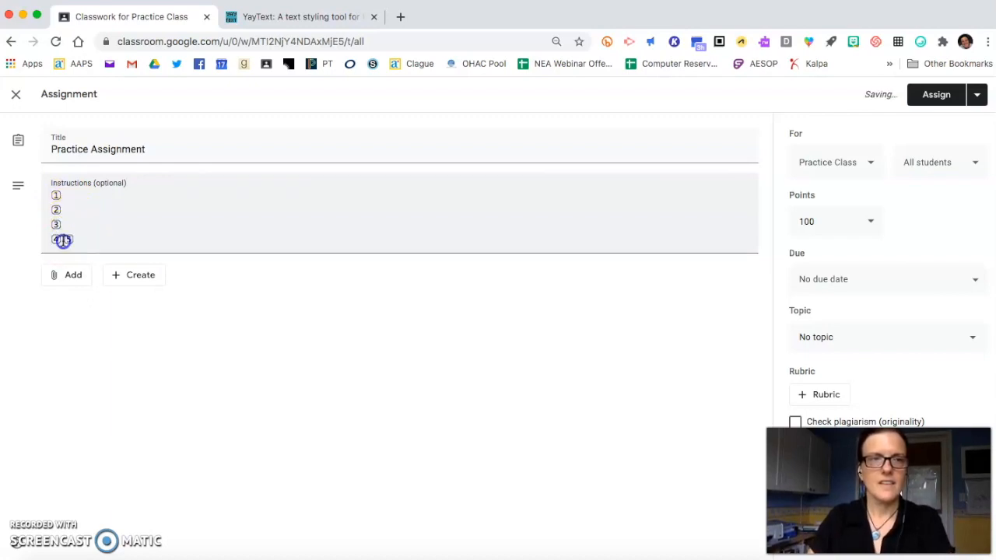
key("Return")
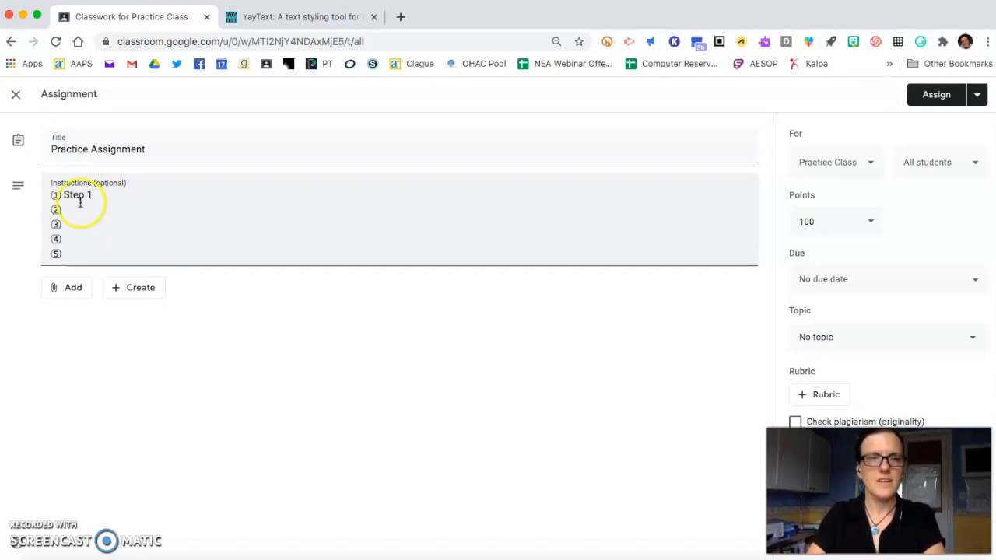
- Label the keycap-numbered lines "Step 1" through "Step 5" and add a hyphen after "Step 5"
type("Step")
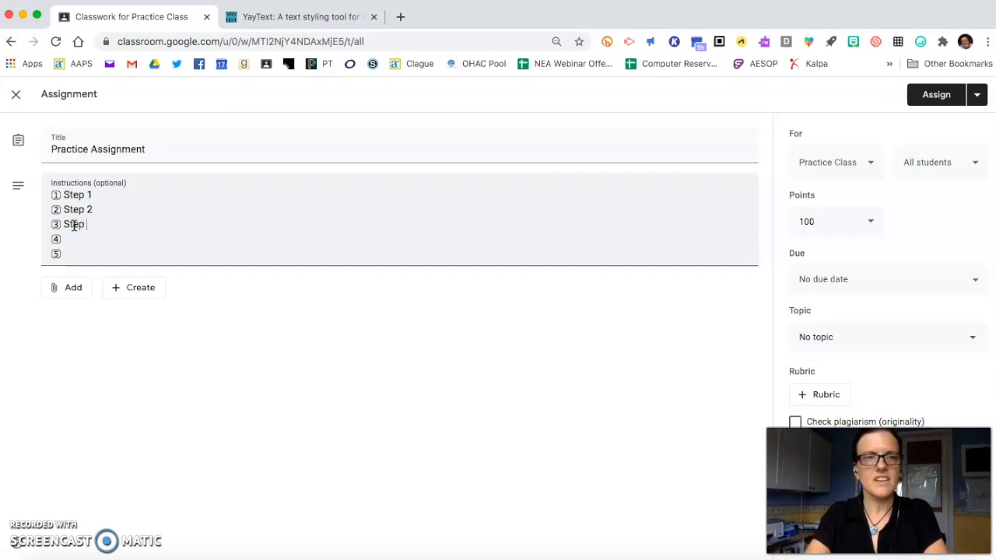
type("Step 4")
left_click(118, 169)
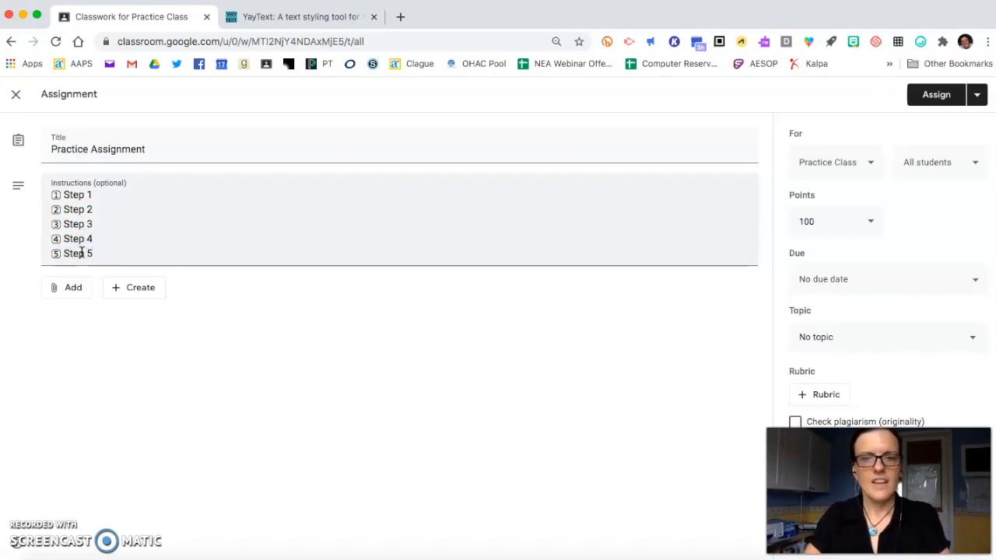
left_click(122, 286)
left_click(149, 237)
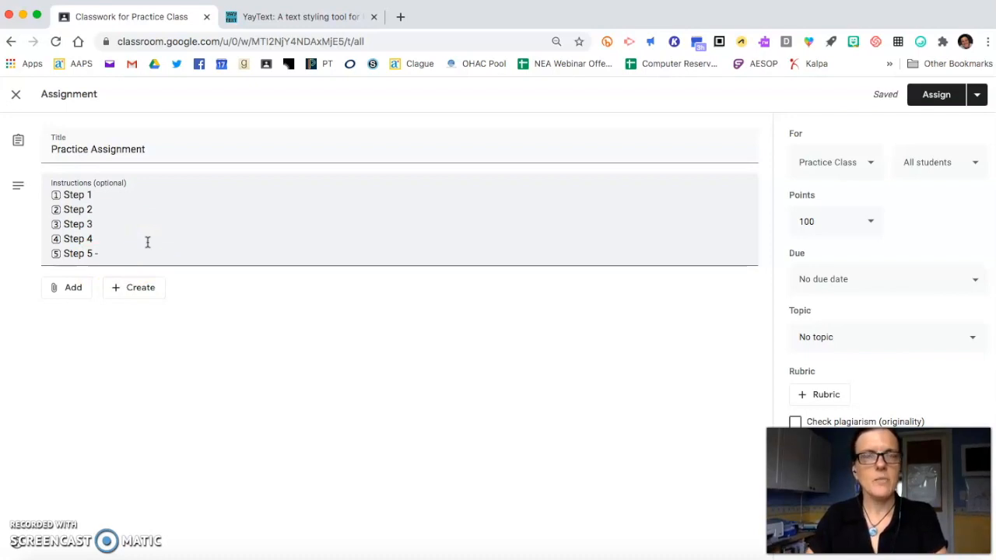
left_click(143, 248)
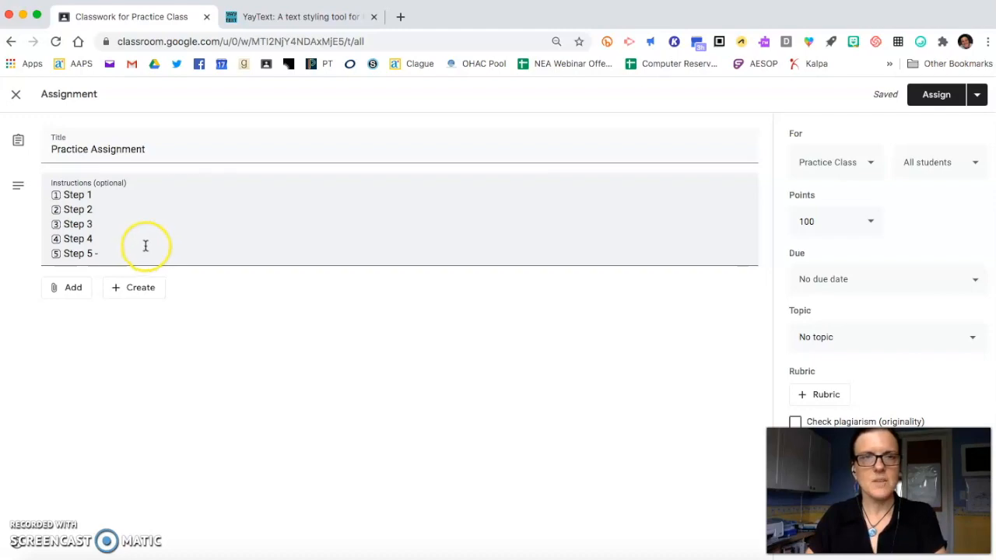
- Switch to YayText and replace the numbers in the text to be styled with "Don't forget this step!"
left_click(266, 23)
scroll(229, 136, "up", 10)
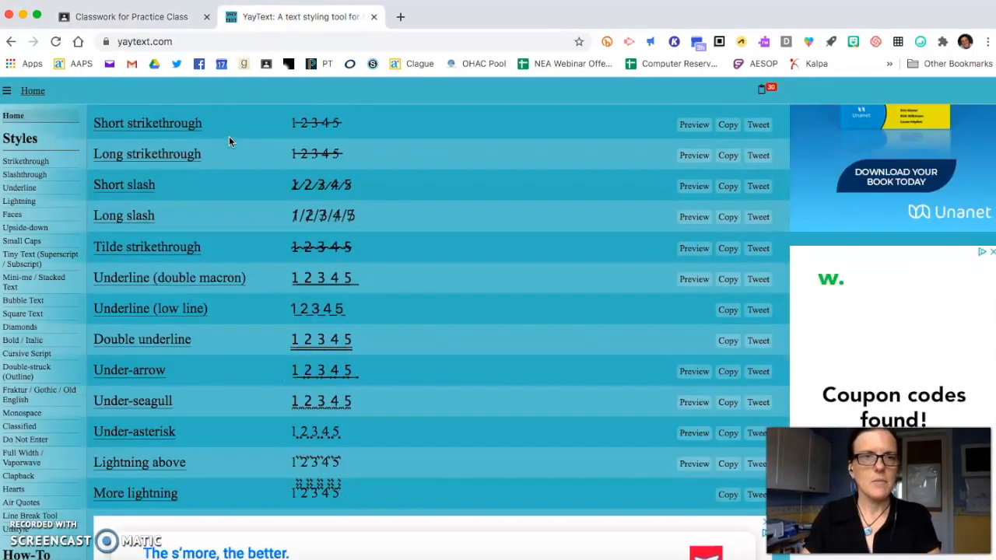
scroll(228, 136, "up", 5)
triple_click(326, 322)
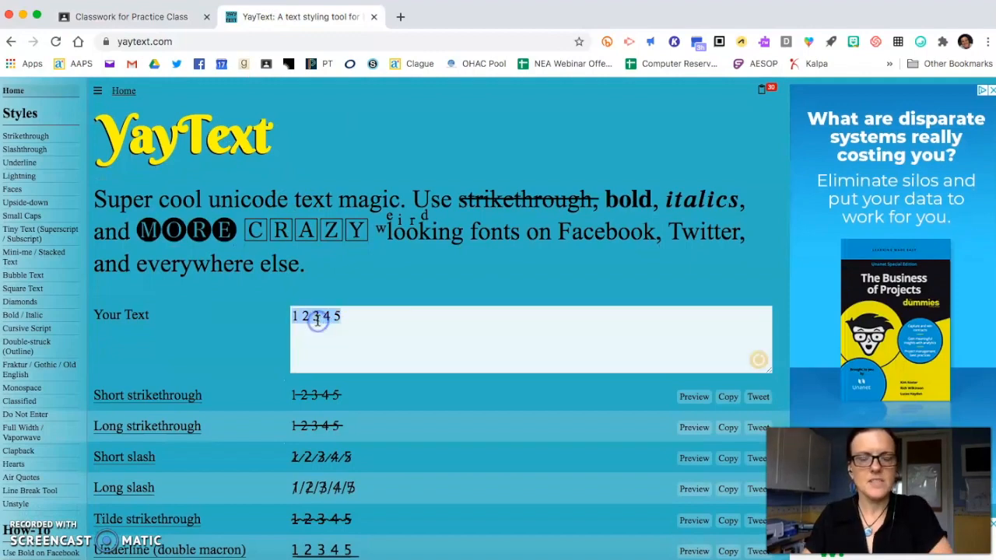
type("Don'")
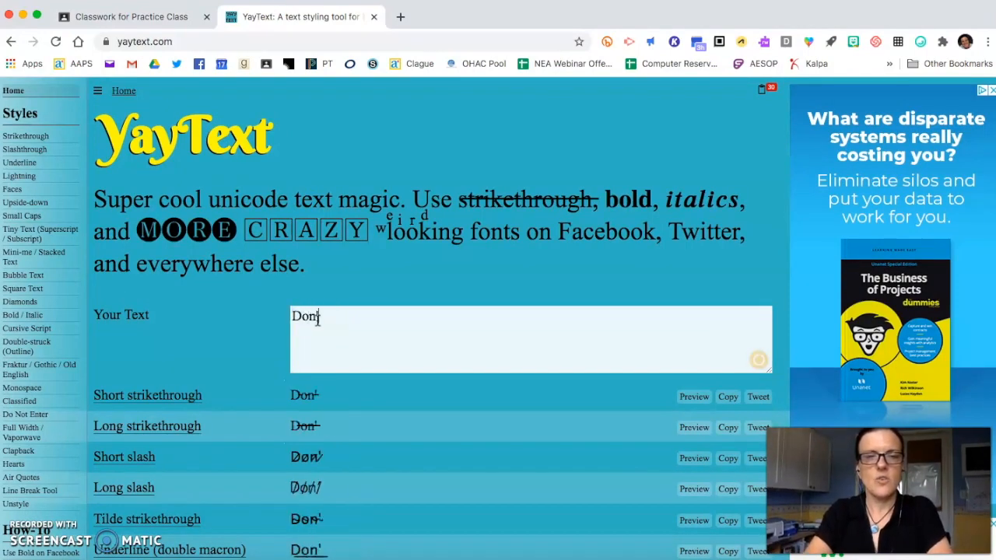
type("t foe")
key("BackSpace")
type("r")
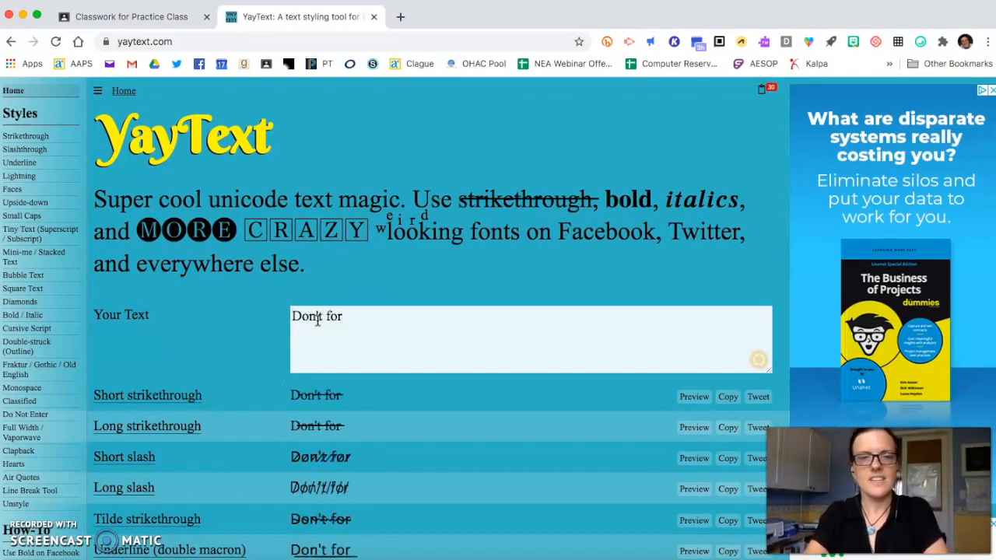
type("gge")
key("BackSpace")
key("BackSpace")
type("et this step!")
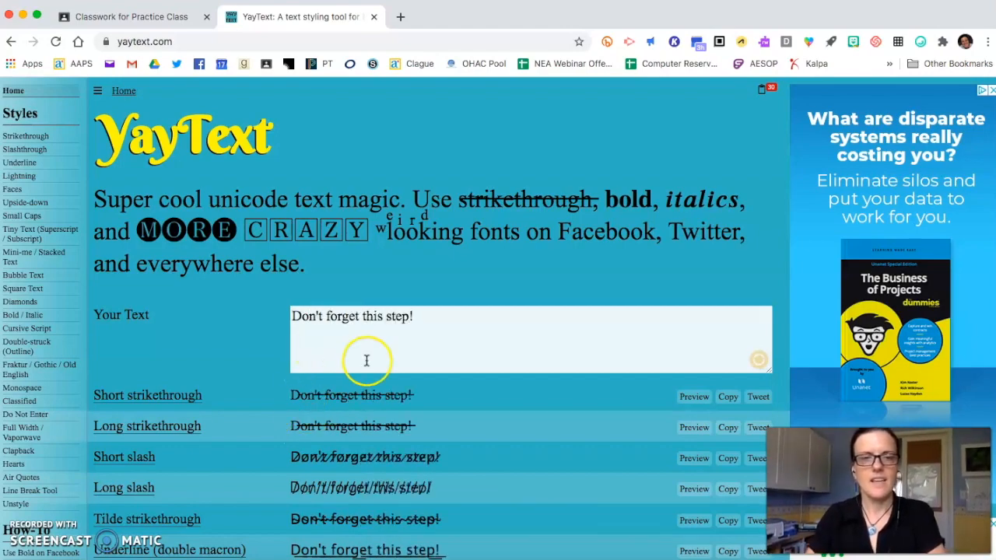
- Copy the Bold / italic (sans) version of "Don't forget this step!"
scroll(367, 360, "down", 12)
scroll(367, 361, "down", 10)
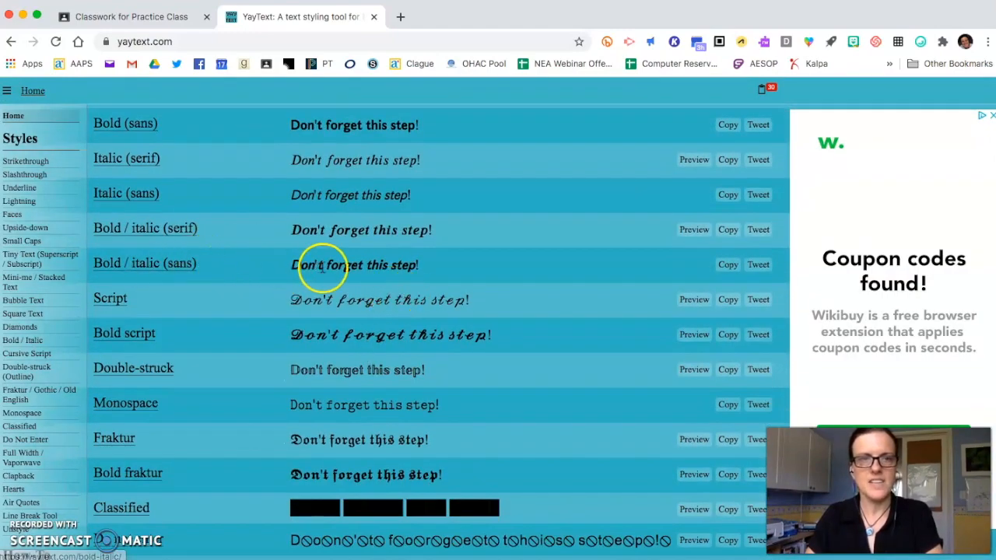
left_click(729, 266)
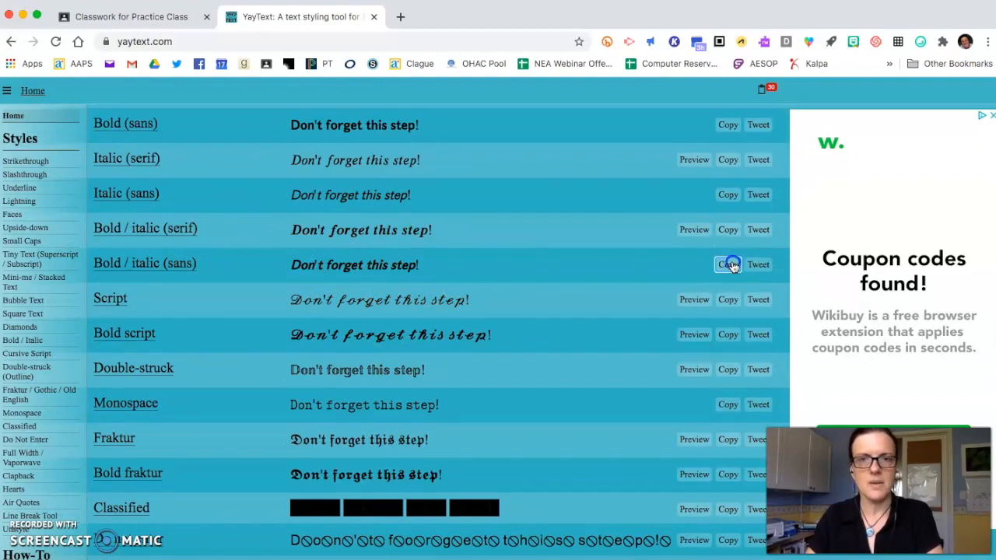
- Return to the Google Classroom assignment and paste the copied bold italic reminder after the hyphen on the "Step 5" line
left_click(143, 19)
left_click(148, 254)
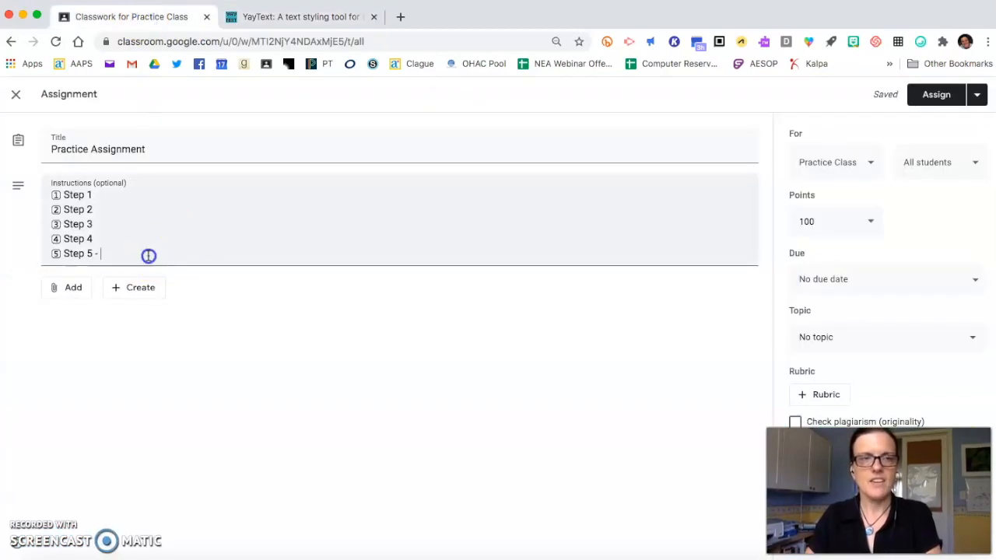
key("super+v")
left_click(319, 274)
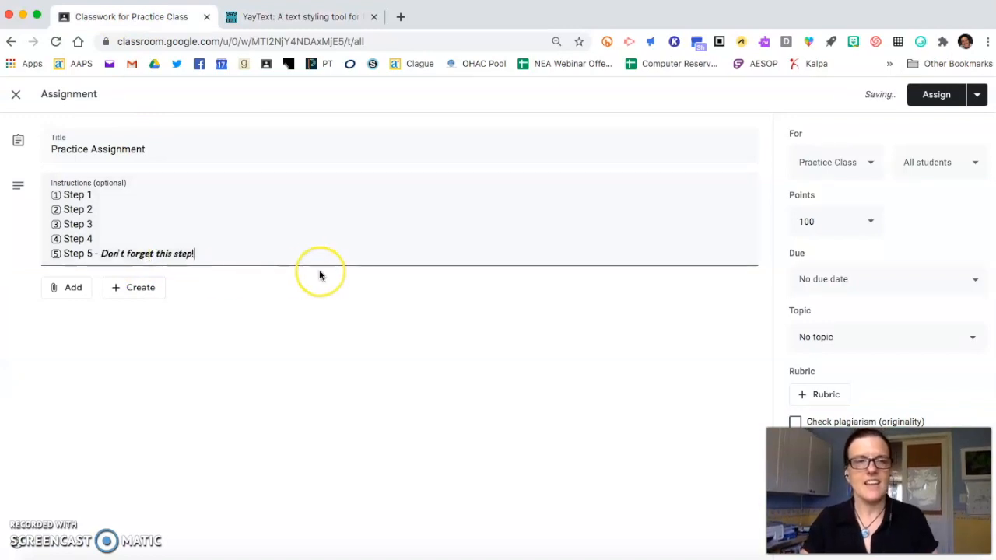
left_click(310, 236)
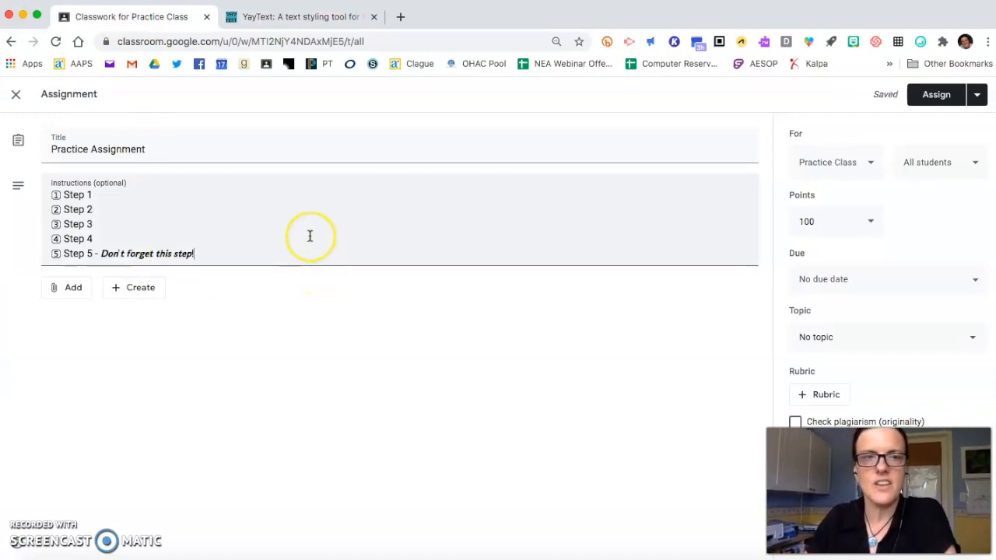
left_click(327, 284)
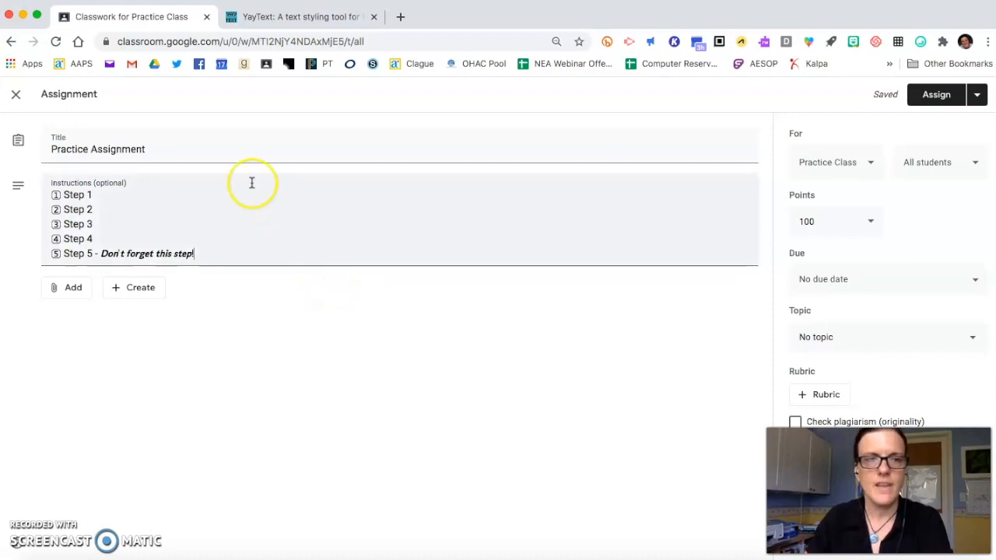
left_click(395, 203)
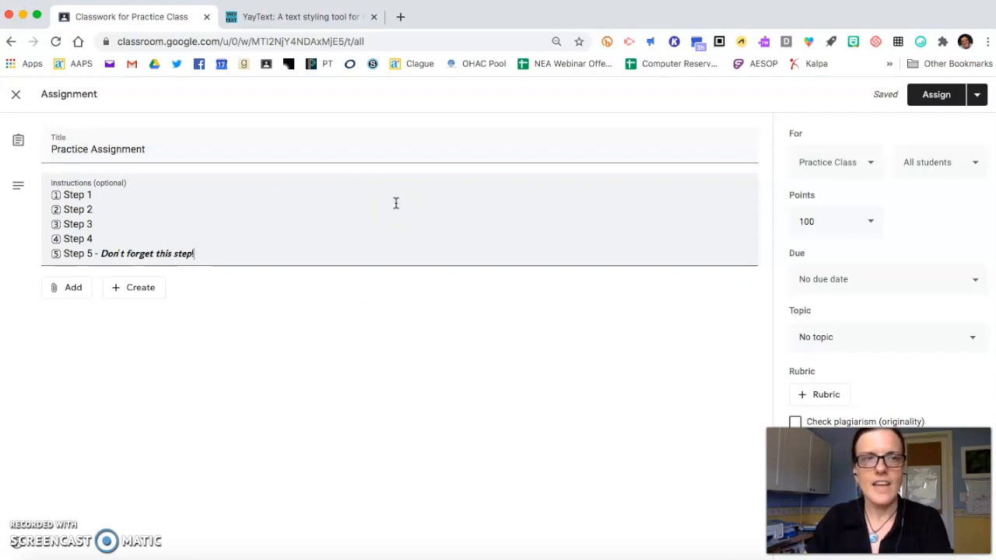
- Open the Chrome Web Store, search for "emoji keyboard" and look at Emoji Keyboard by JoyPixels in the results
left_click(33, 65)
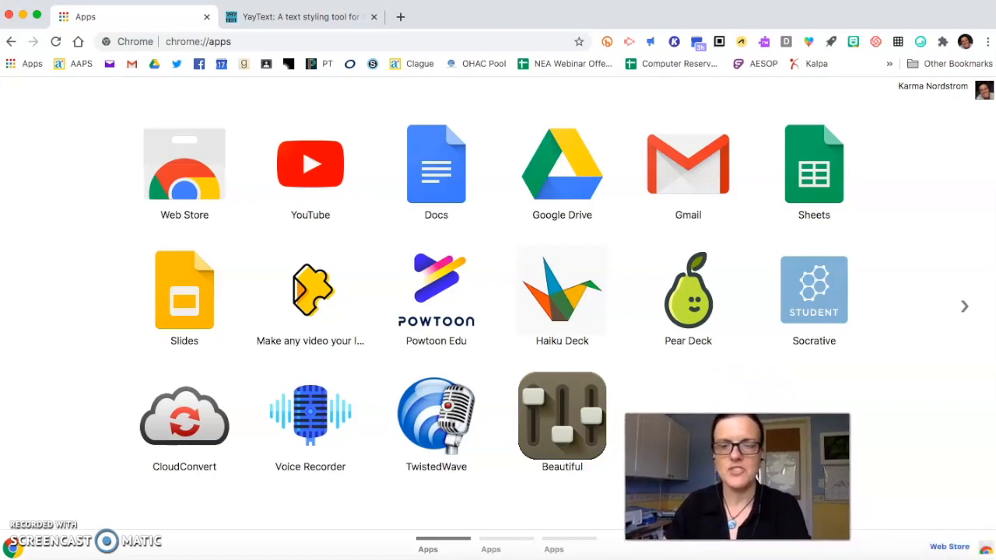
left_click(940, 551)
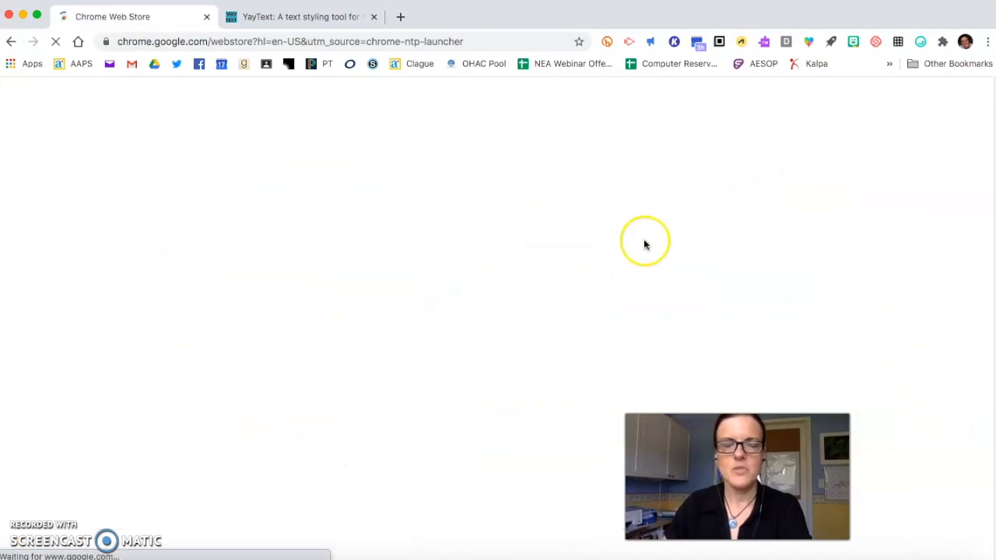
left_click(188, 149)
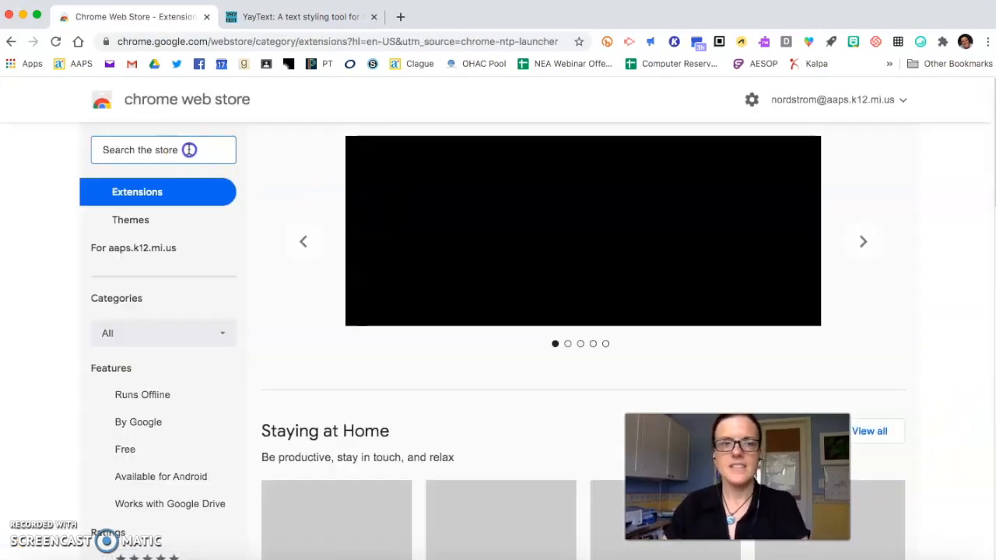
type("joypixle")
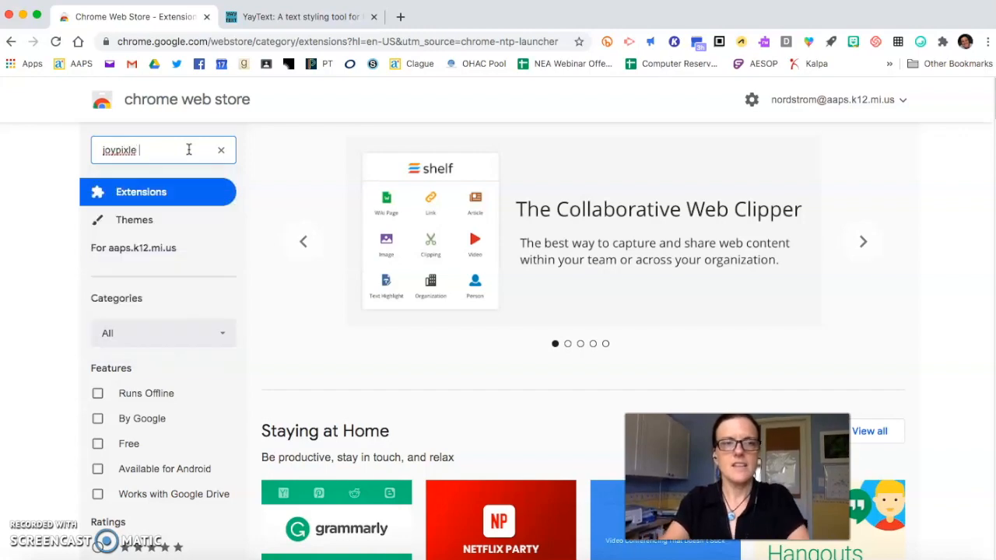
type(" emoji keyboard")
key("Return")
scroll(429, 244, "down", 3)
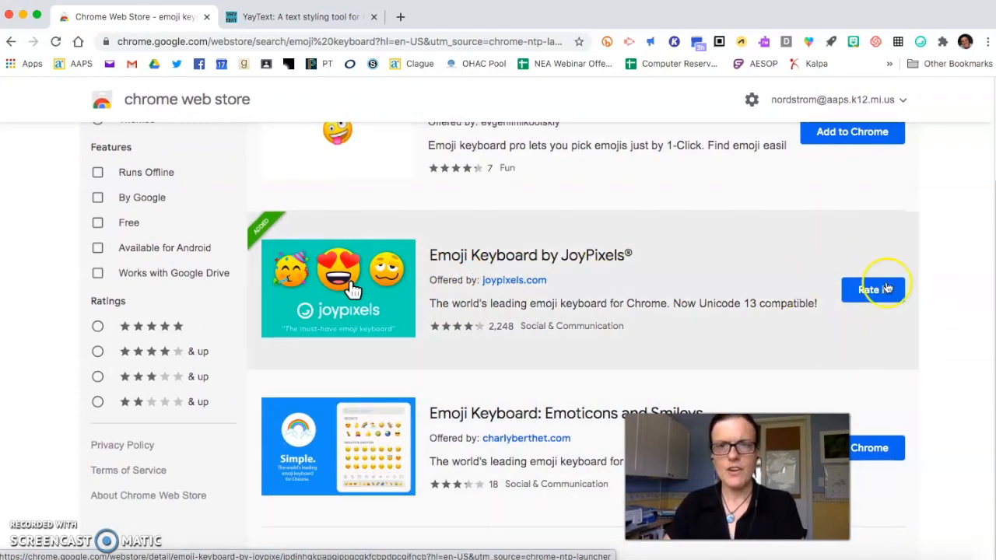
scroll(700, 195, "up", 2)
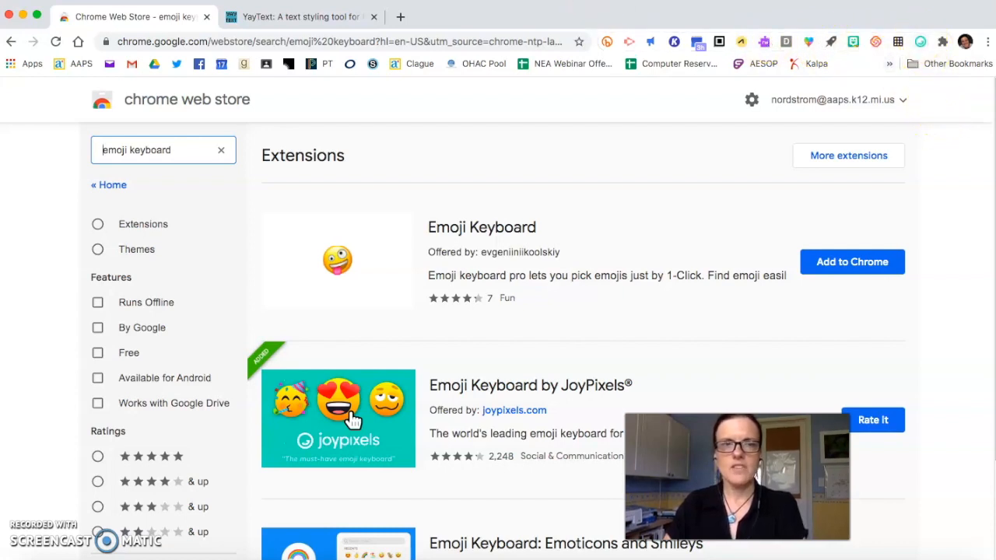
- Go back to Google Classroom and start an announcement in the Practice Class stream reading "Welcome back!"
left_click(266, 63)
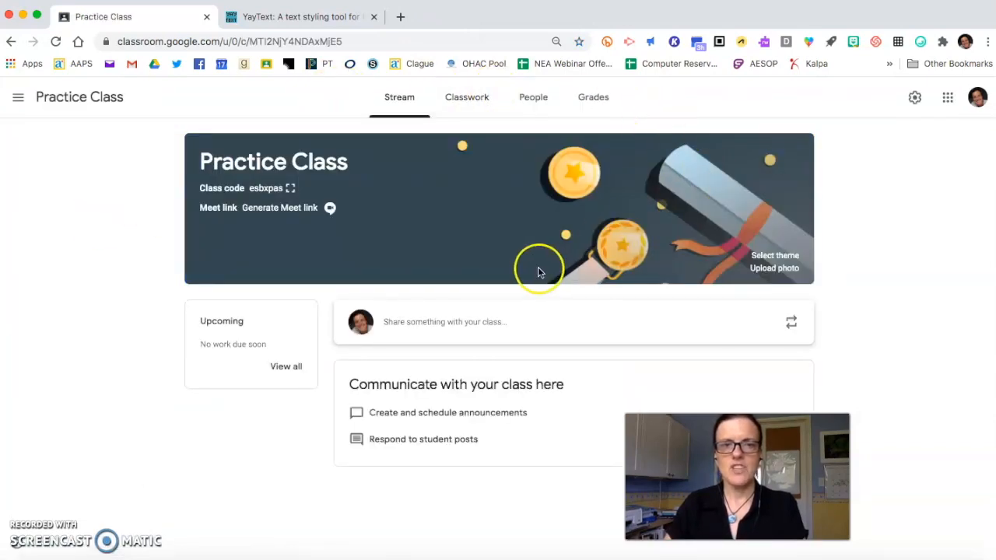
left_click(406, 323)
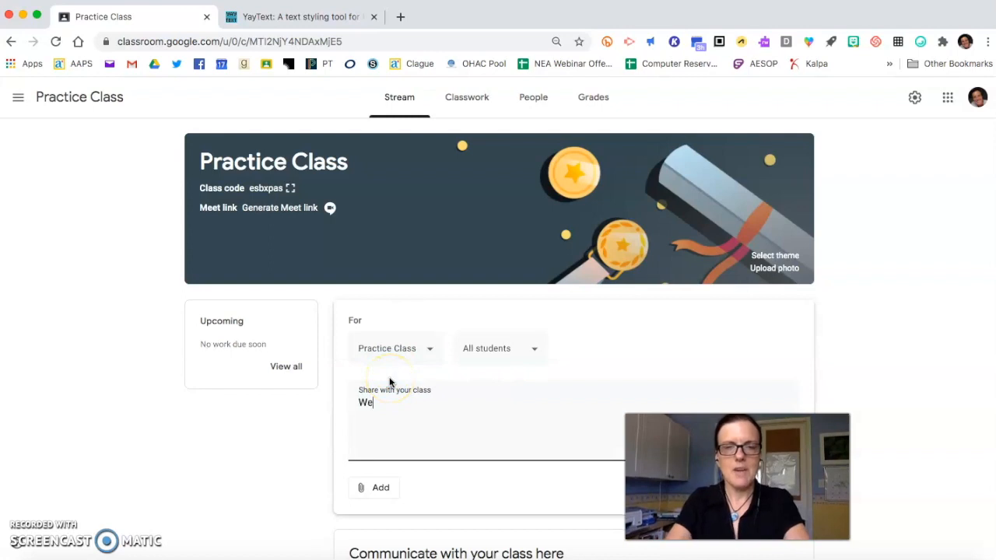
type("Welcome back!")
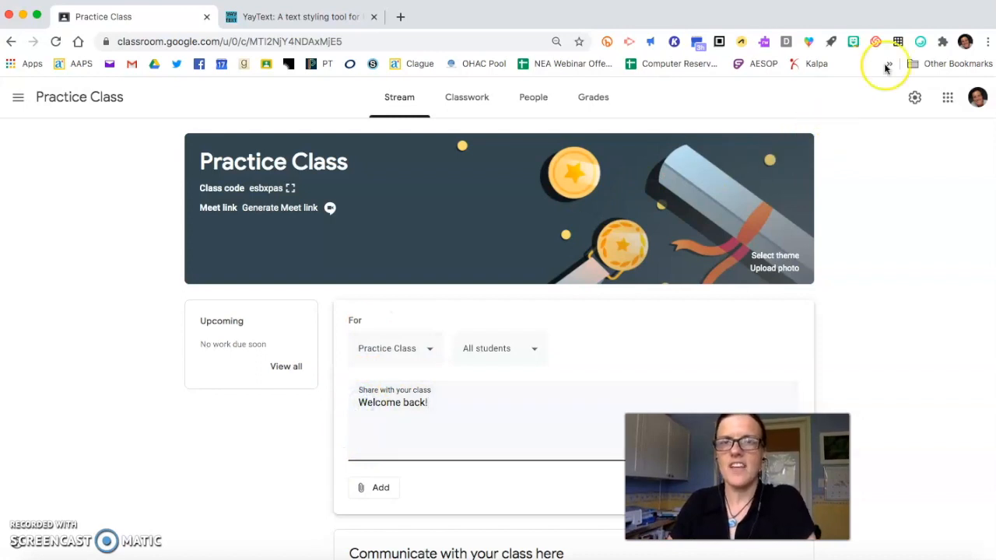
- Put the JoyPixels beaming face with smiling eyes emoji before and after "Welcome back!" and post the announcement
left_click(920, 42)
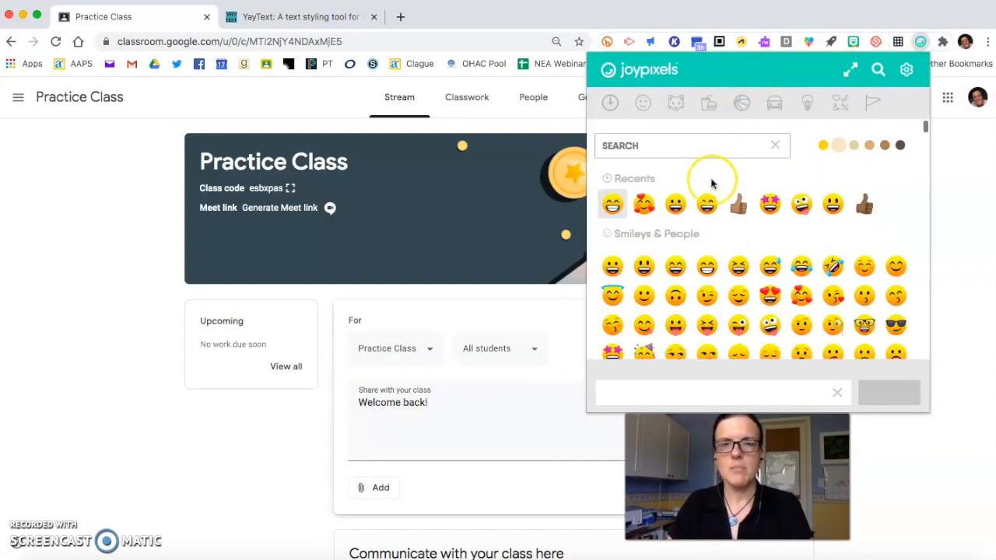
left_click(611, 200)
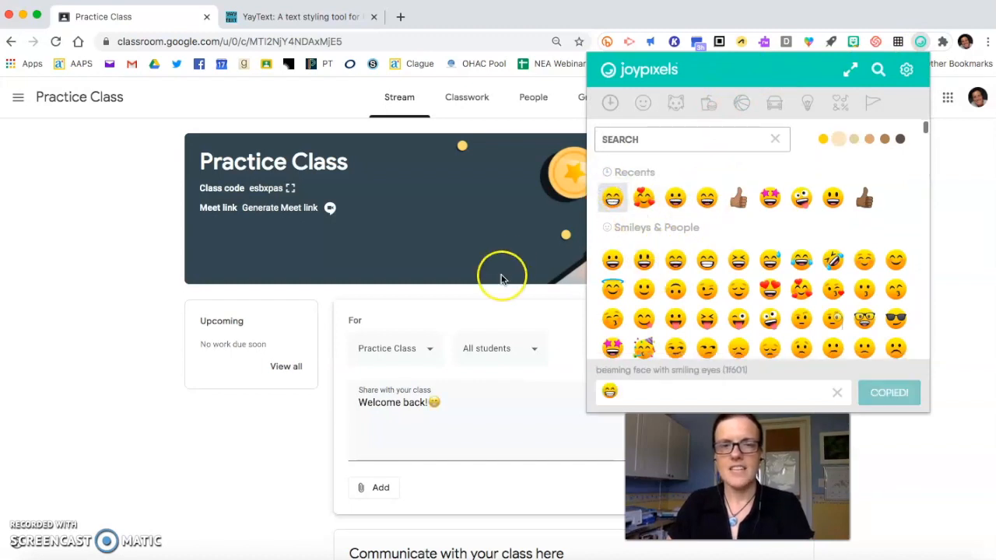
left_click(348, 420)
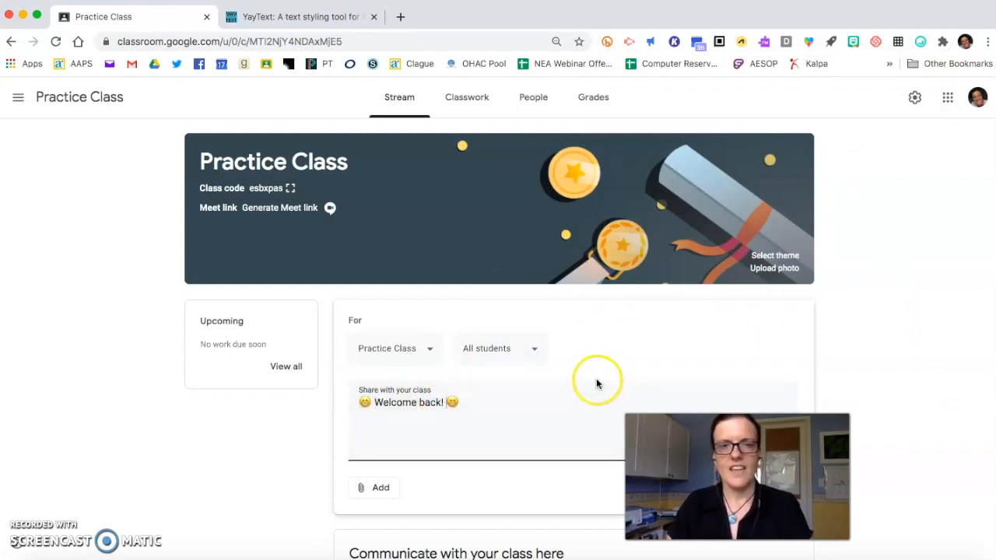
scroll(596, 382, "down", 2)
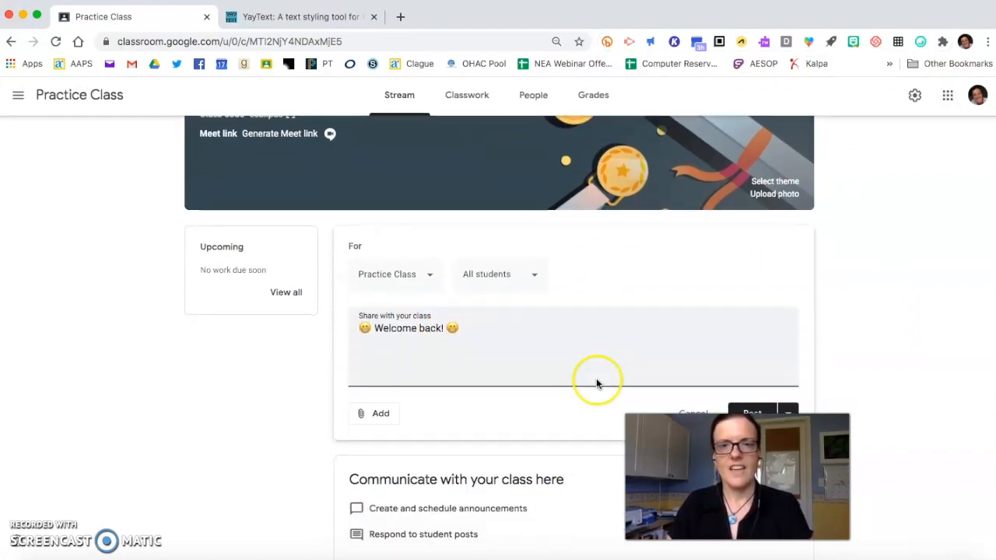
left_click(754, 410)
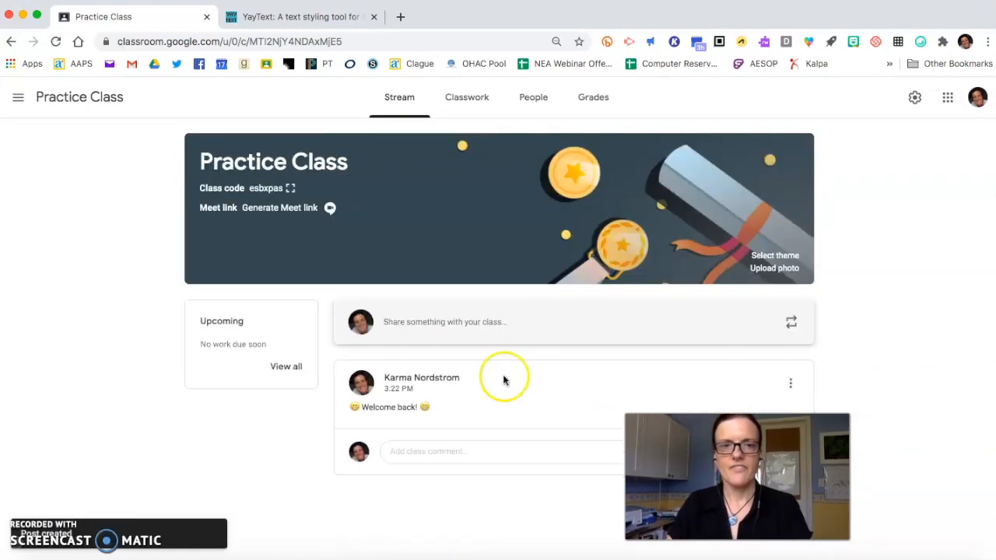
- Start a new topic in the Practice Class classwork and name it "Social Studies"
left_click(467, 102)
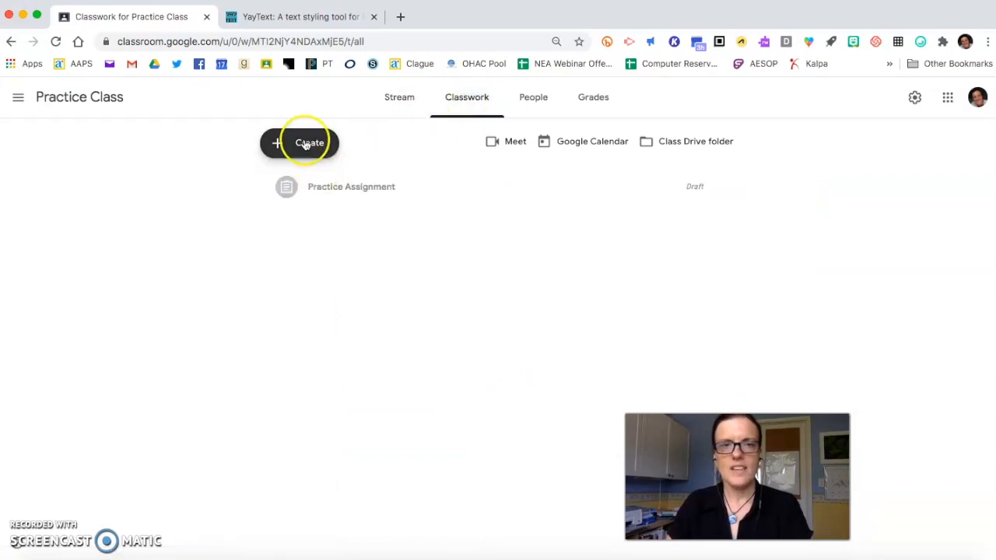
left_click(305, 144)
left_click(298, 373)
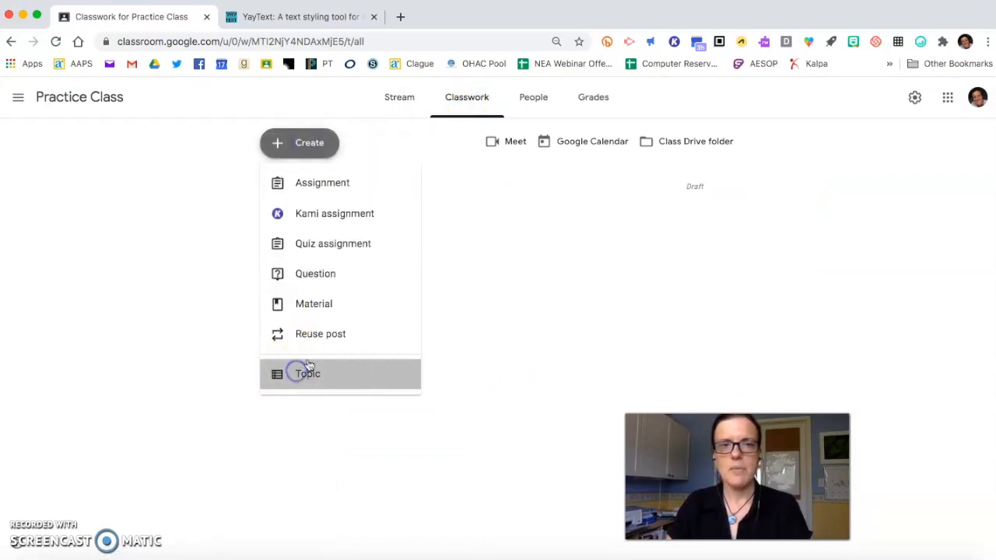
left_click(489, 325)
type("Social ")
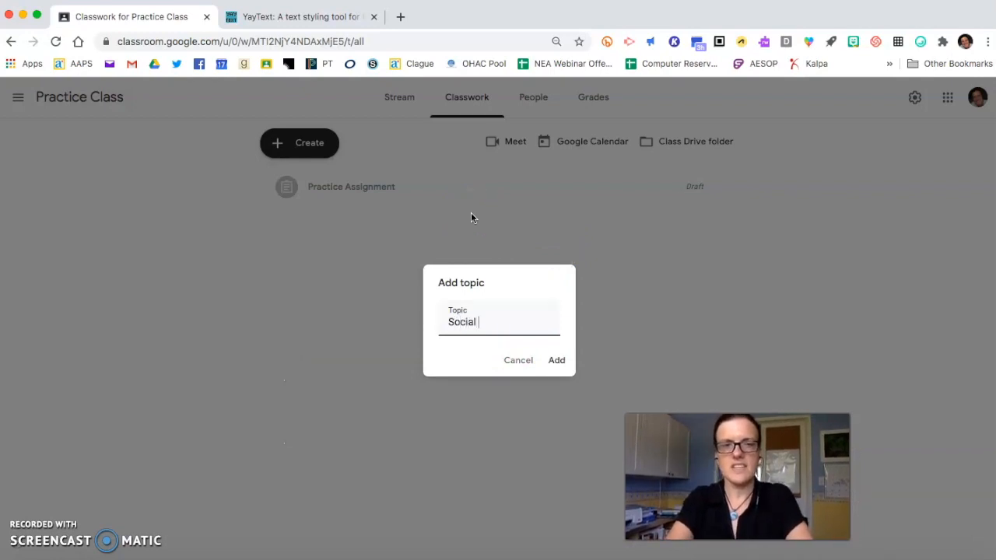
type("Studies")
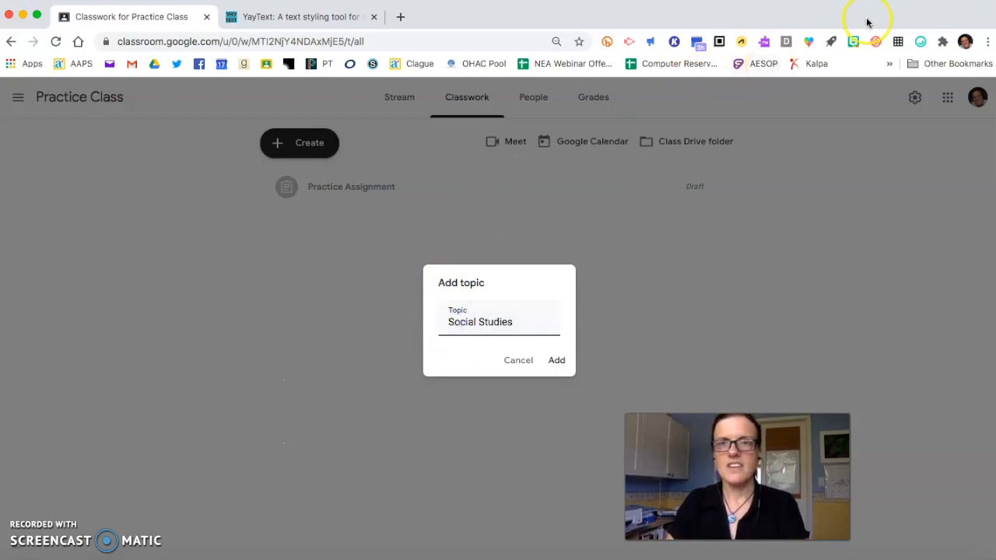
- Add the JoyPixels smiling face with sunglasses emoji after "Social Studies" in the topic name
left_click(922, 42)
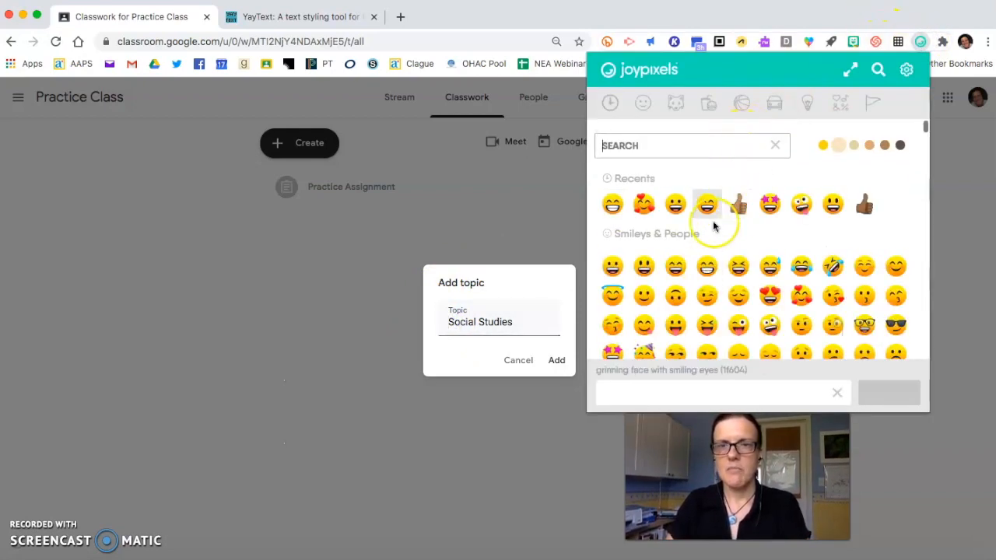
scroll(706, 257, "down", 5)
left_click(725, 263)
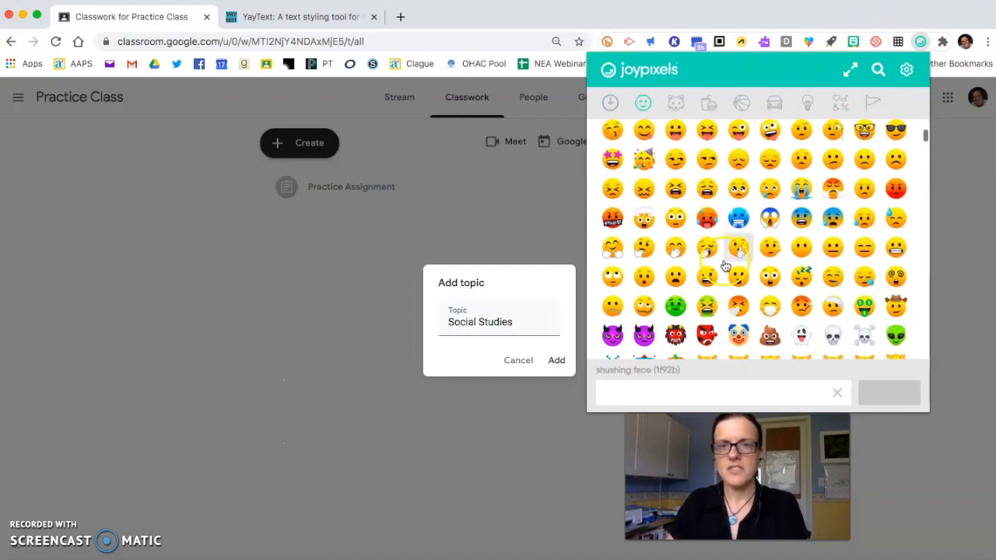
scroll(725, 265, "up", 3)
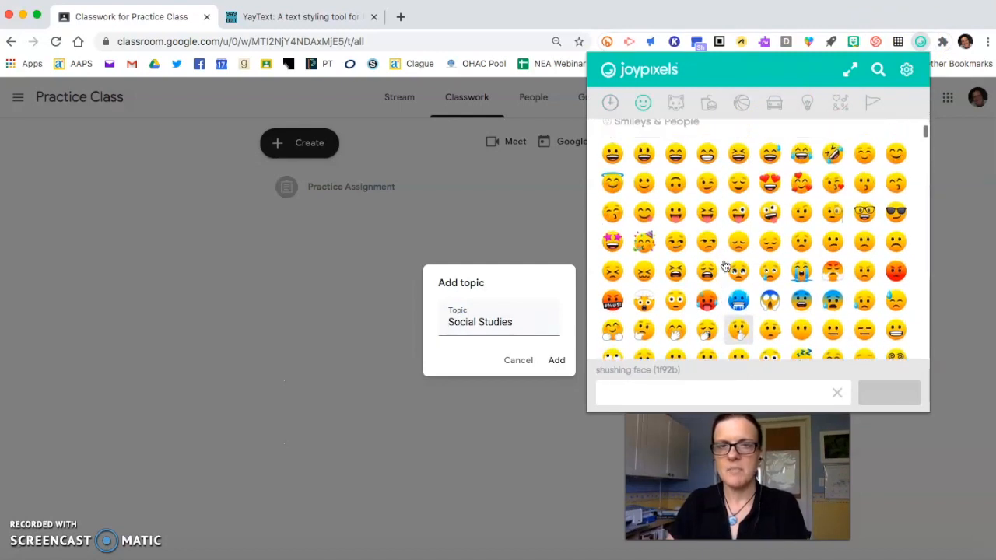
left_click(862, 203)
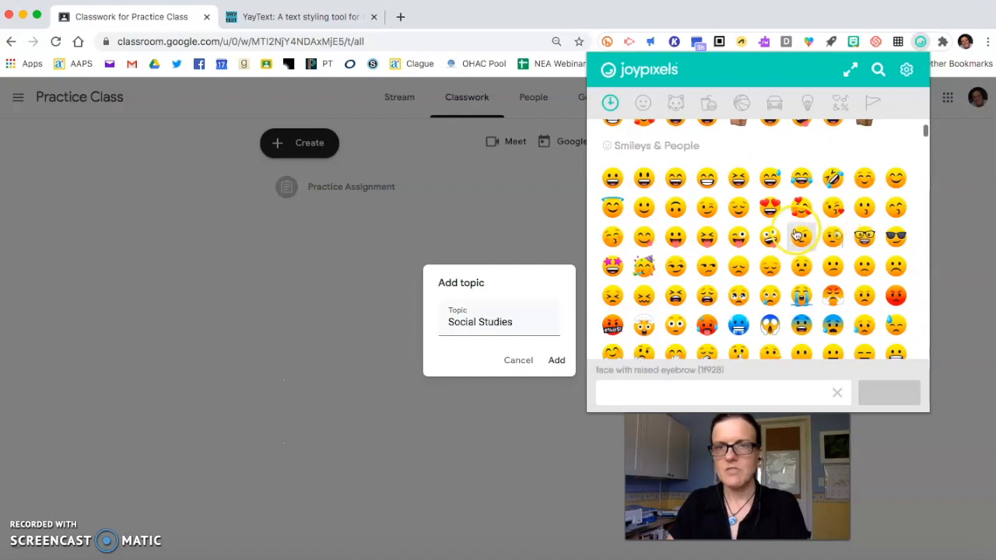
left_click(896, 238)
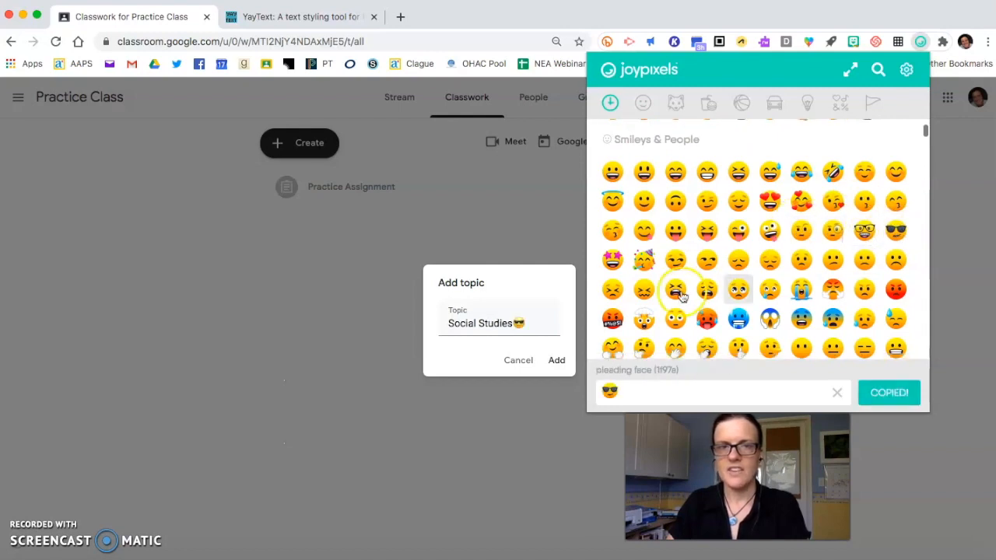
- Move the sunglasses emoji from after "Social Studies" to the front of the topic name and add the topic
left_click(546, 283)
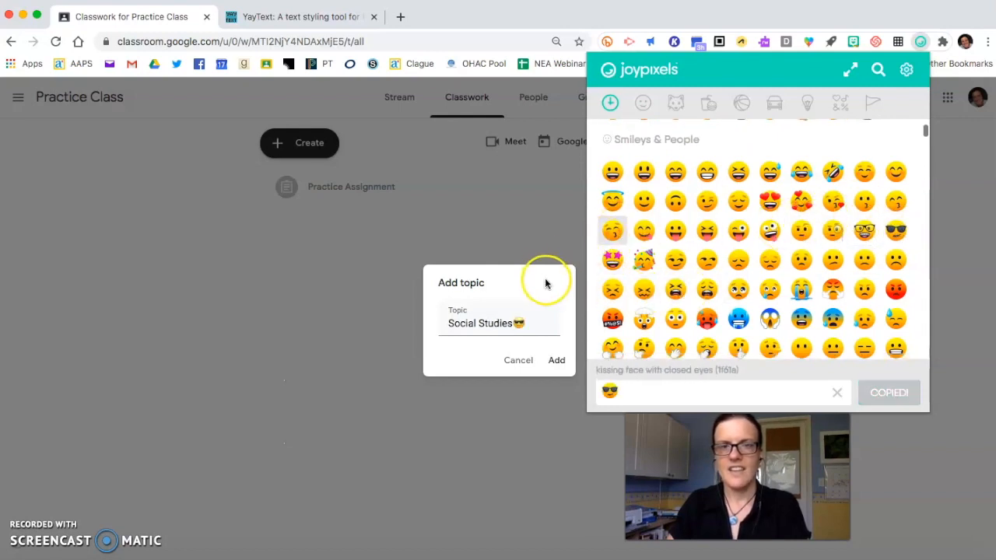
left_click(534, 324)
key("BackSpace")
left_click(459, 343)
left_click(450, 298)
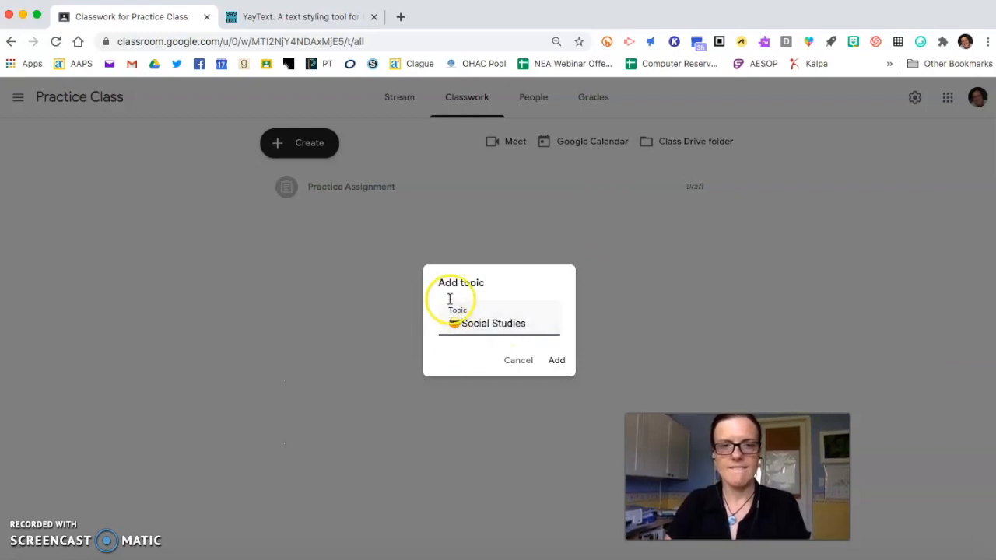
left_click(556, 360)
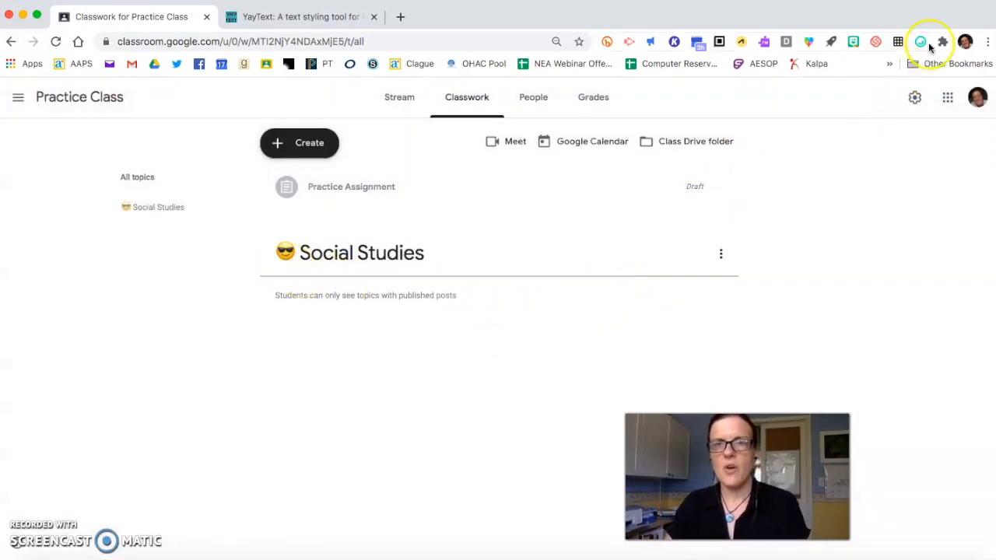
- Set the JoyPixels emoji skin tone to light and look through the people emojis
left_click(921, 42)
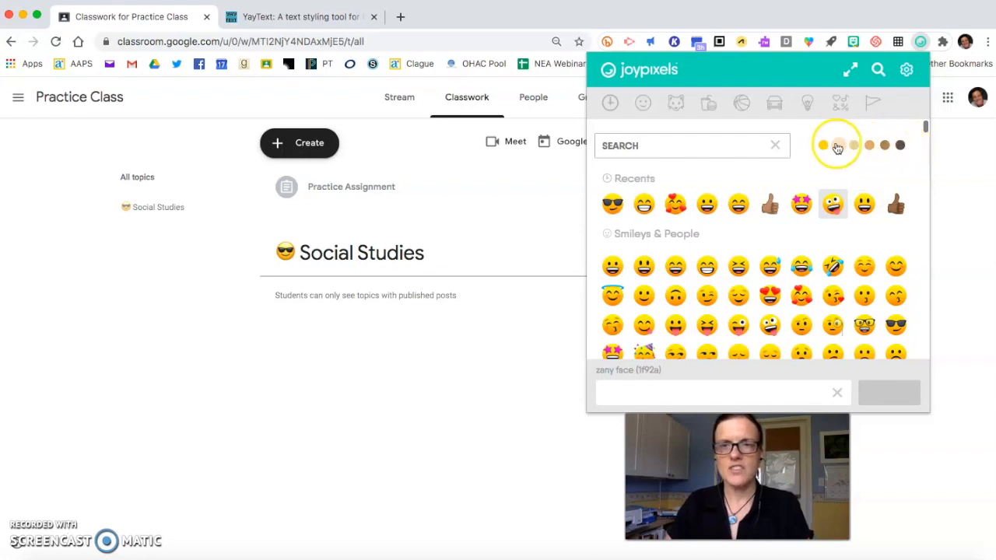
scroll(720, 257, "down", 5)
scroll(719, 257, "down", 5)
left_click(801, 277)
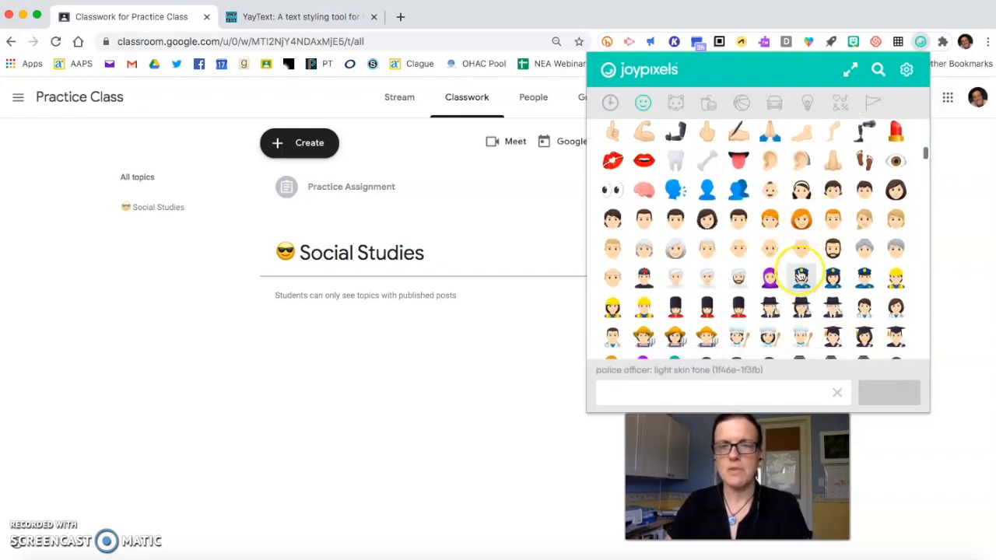
scroll(752, 226, "up", 10)
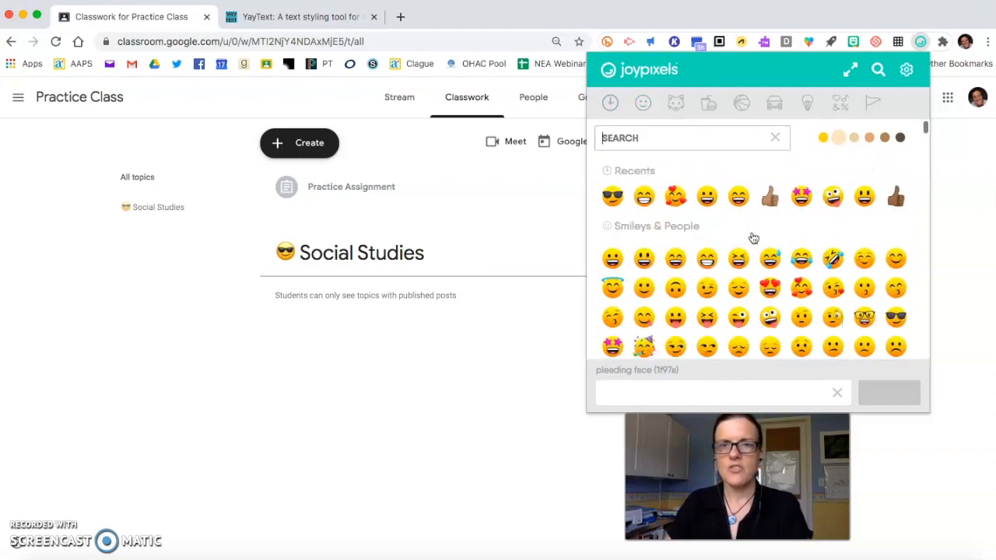
scroll(753, 237, "up", 1)
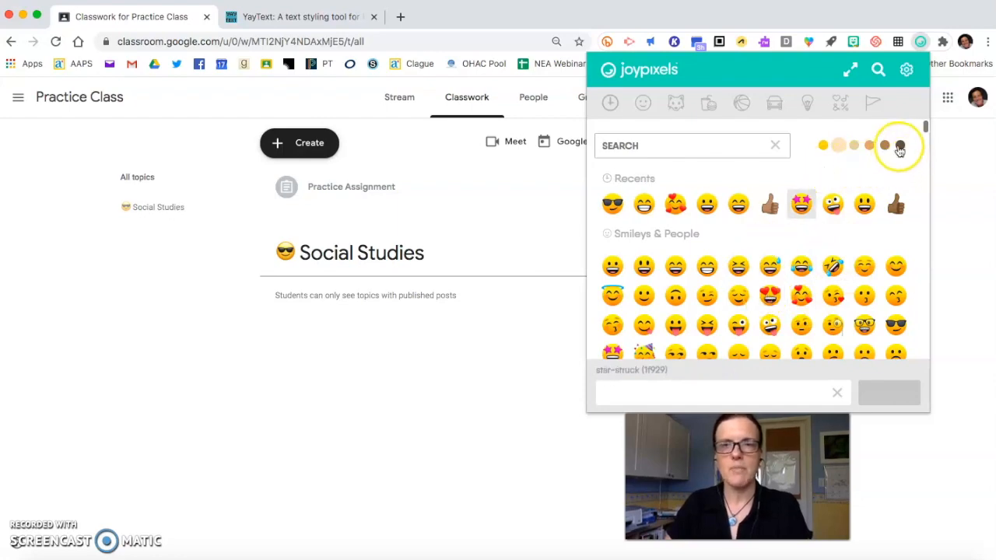
- Switch the JoyPixels skin tone to dark, look through the hand and people emojis, and close the emoji picker
scroll(809, 242, "down", 10)
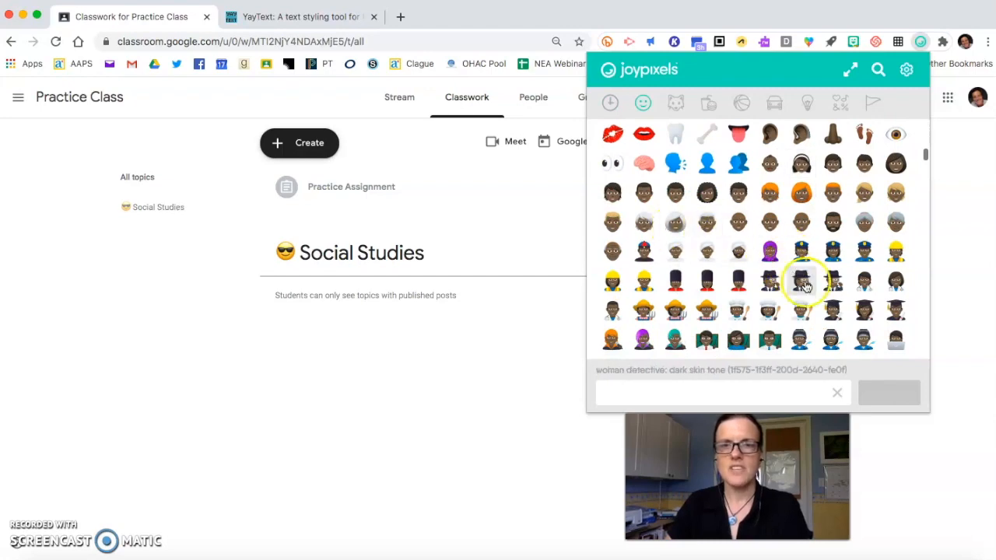
scroll(797, 224, "down", 5)
scroll(798, 224, "down", 4)
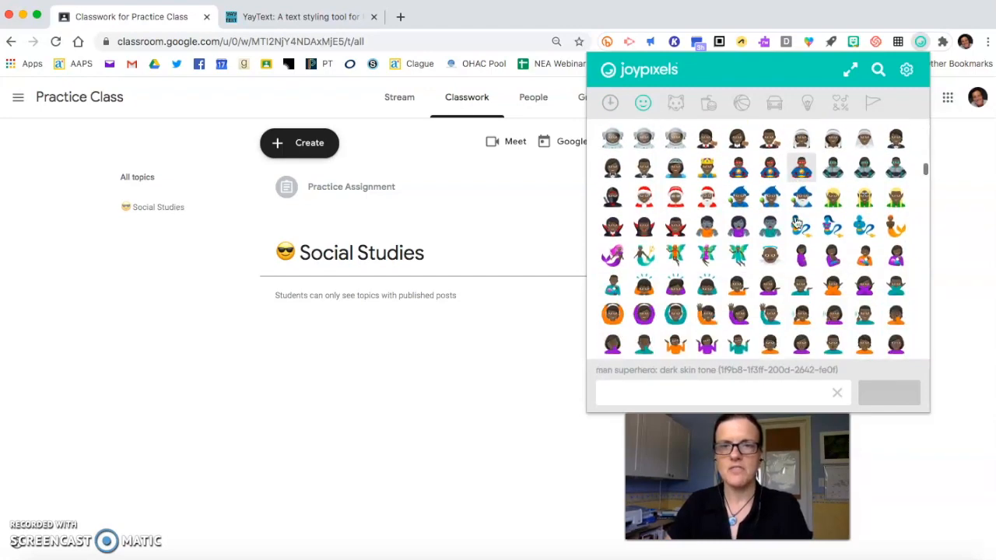
scroll(790, 265, "up", 20)
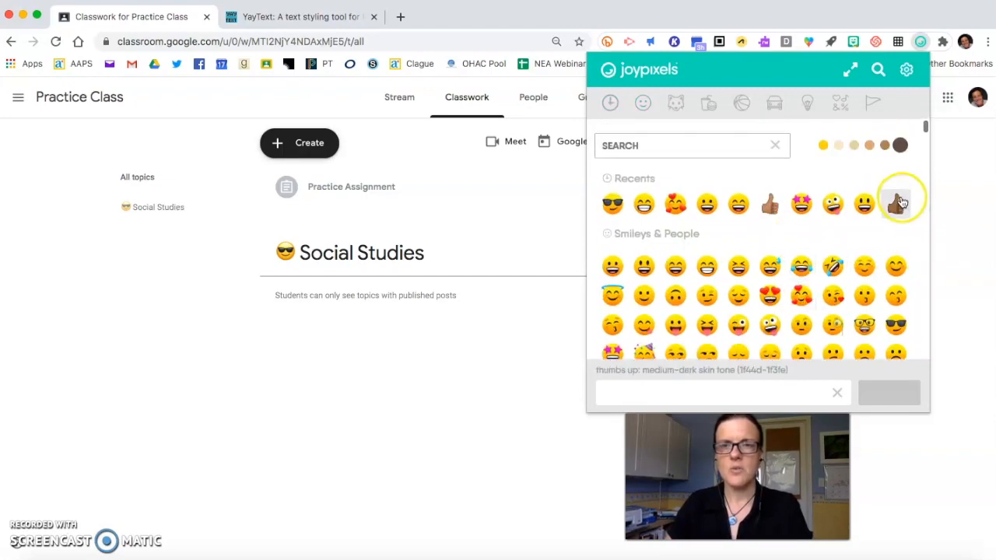
scroll(874, 264, "down", 10)
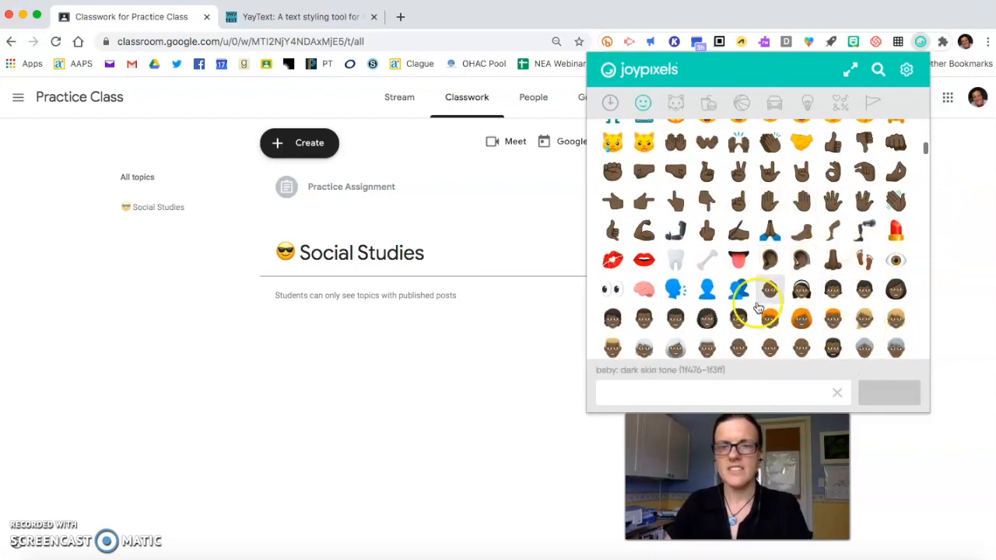
scroll(736, 218, "up", 7)
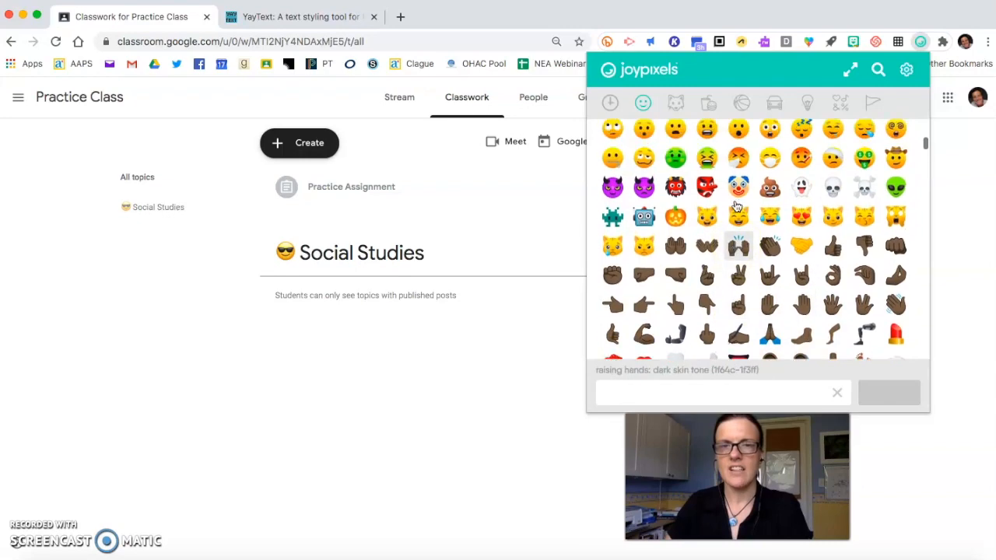
scroll(738, 204, "up", 3)
left_click(798, 164)
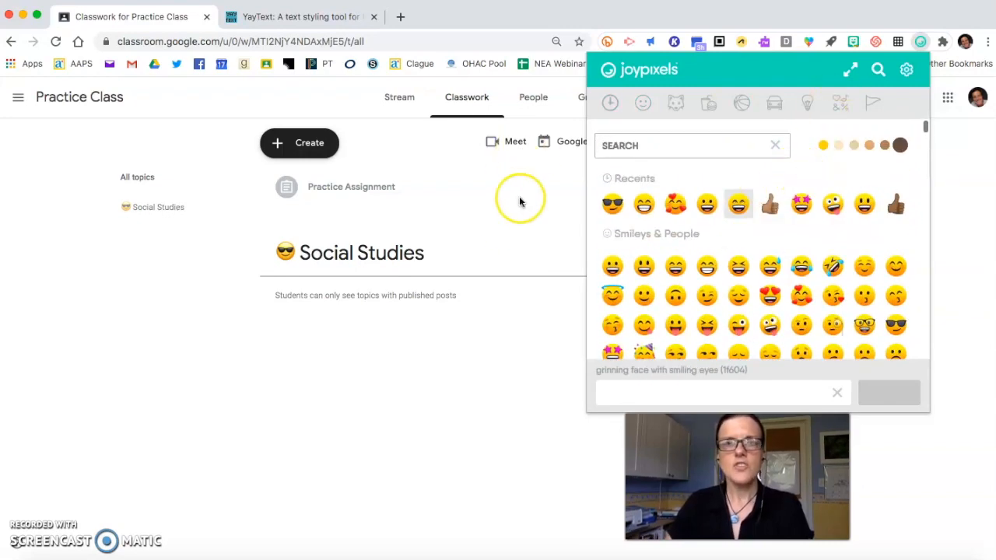
left_click(430, 170)
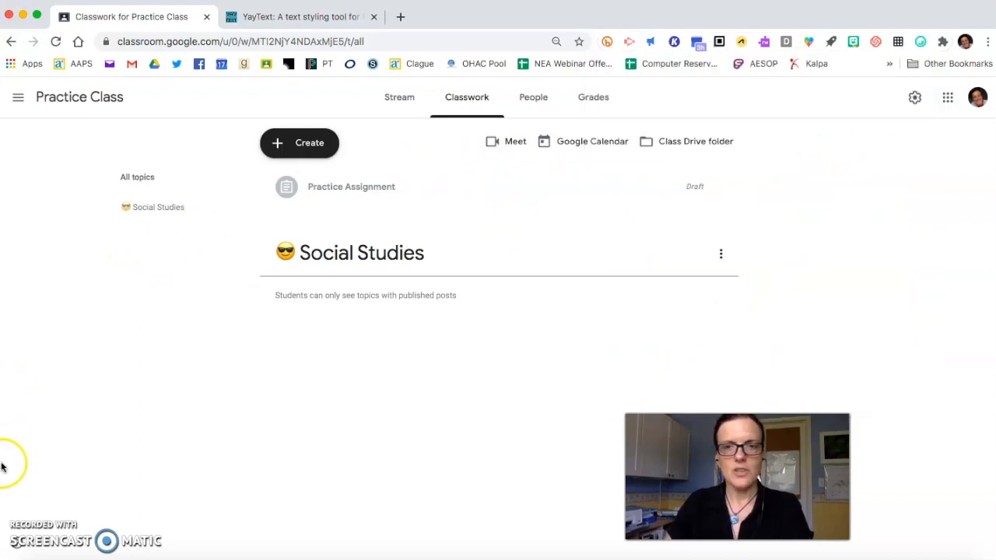
left_click(30, 533)
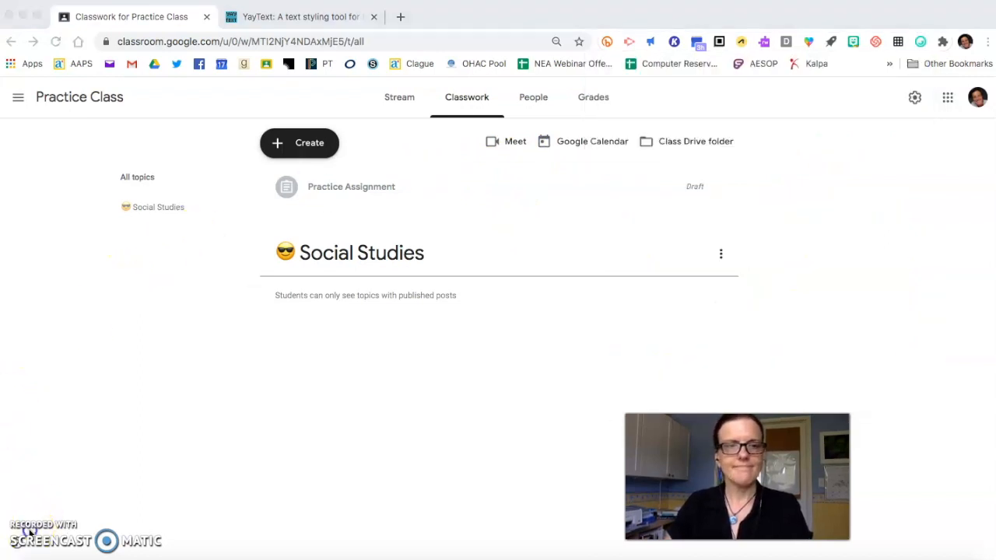